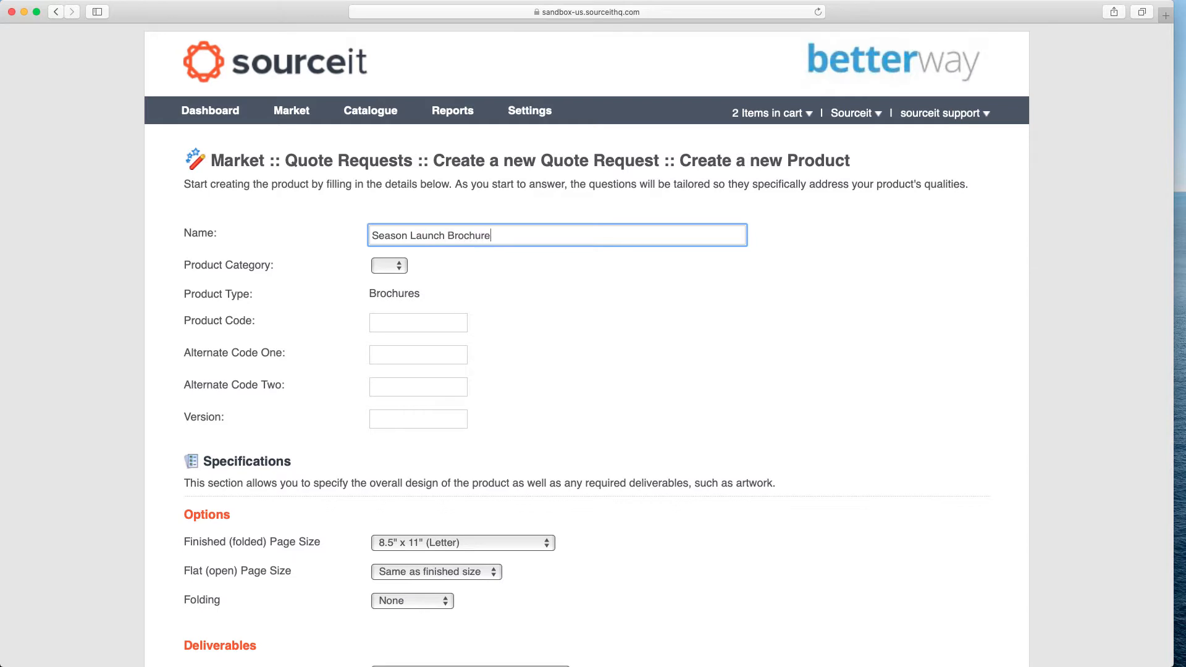
Enter the product code 99876-9 and the version V1 for the new product.
key("Tab")
key("Tab")
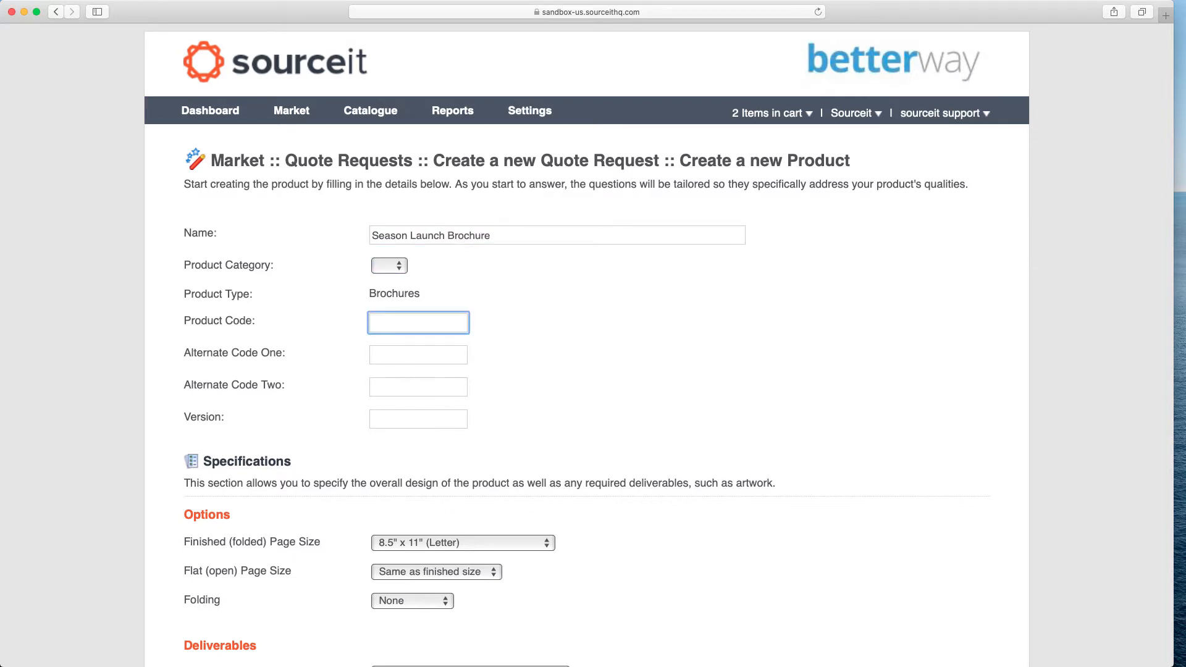
type("99876-9")
key("Tab")
key("Tab")
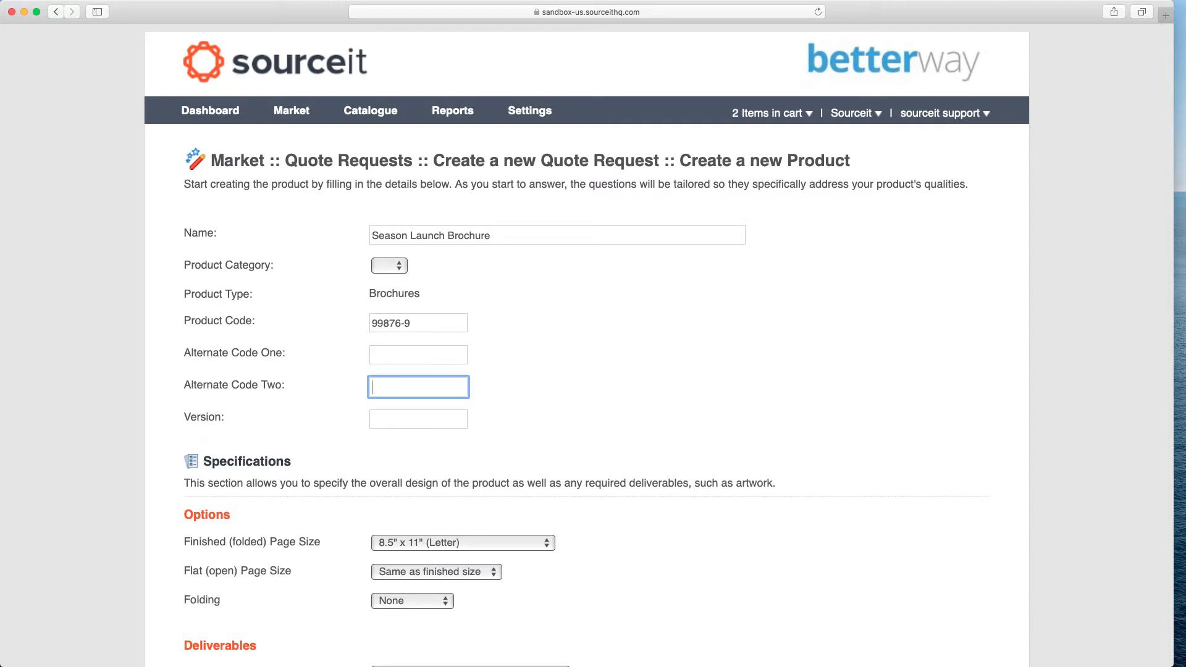
key("Tab")
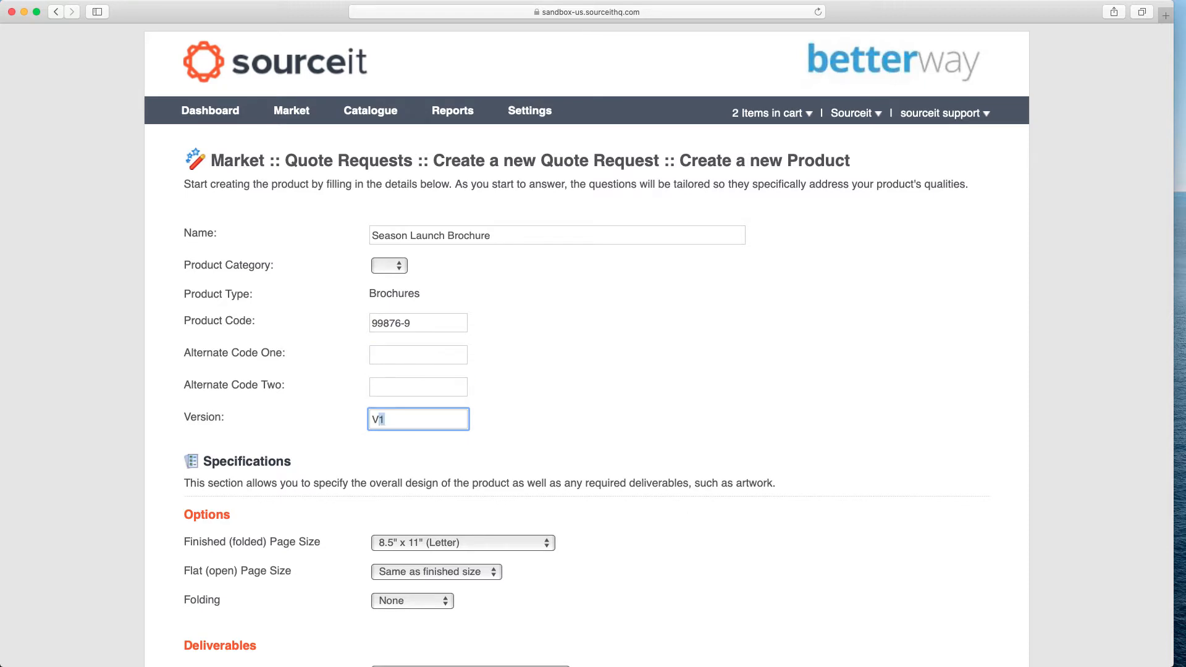
left_click(356, 267)
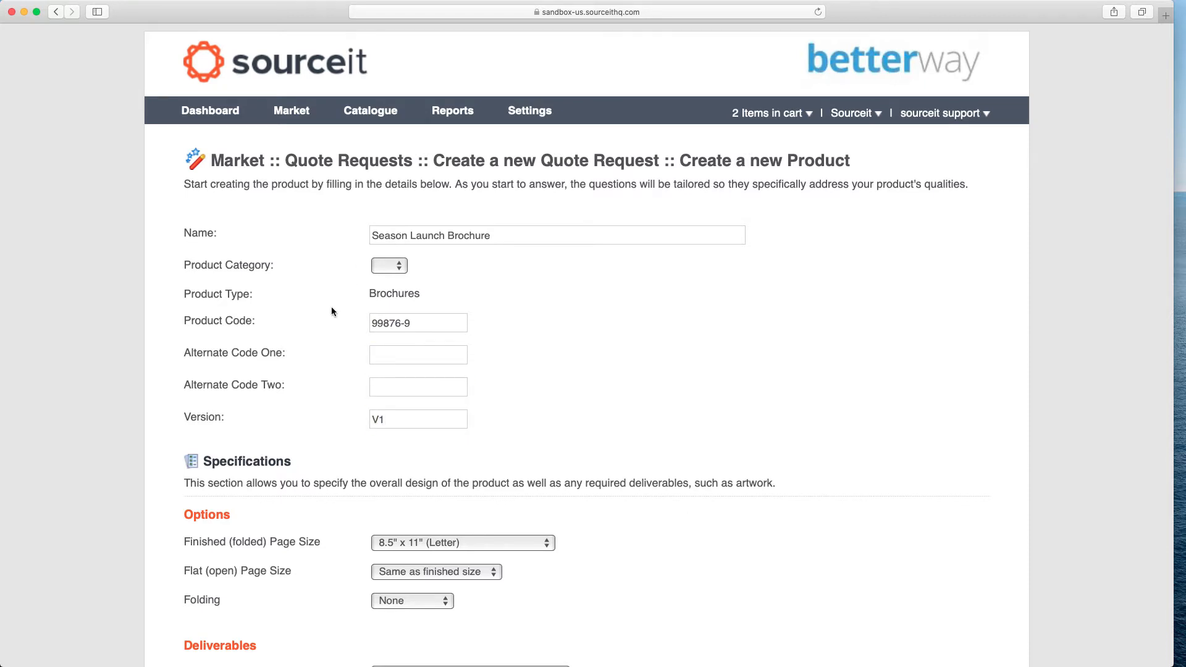
Set the finished (folded) page size to 8" x 13".
scroll(331, 307, "down", 5)
scroll(331, 310, "down", 1)
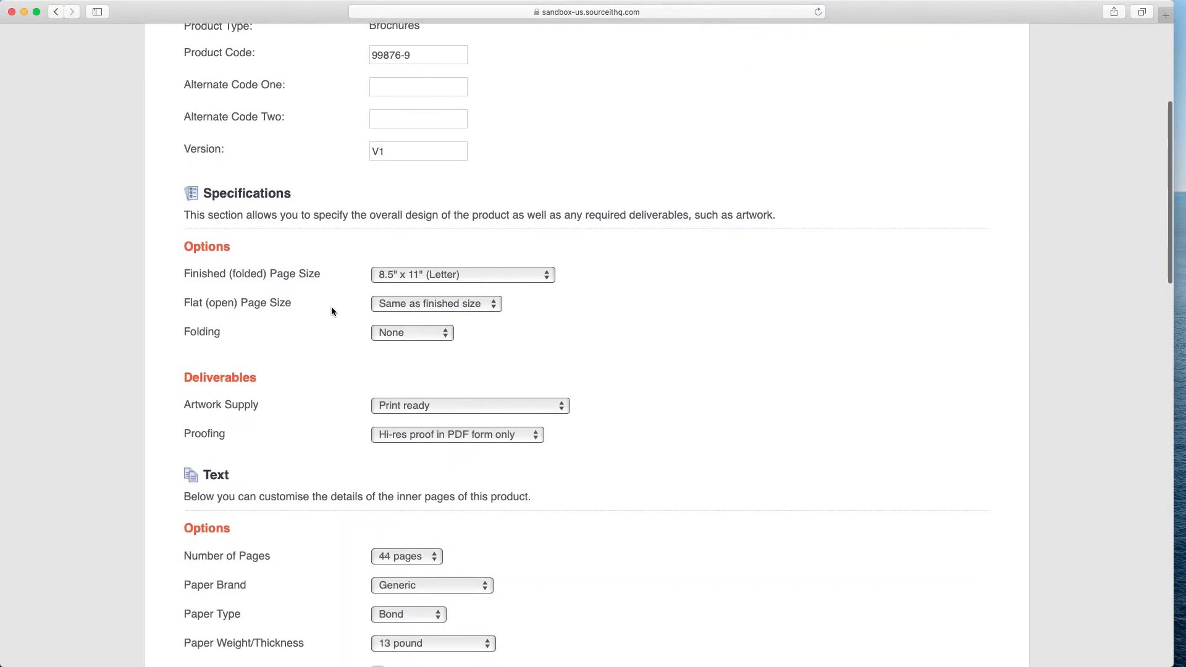
left_click(541, 275)
key("Down")
key("Down")
key("Up")
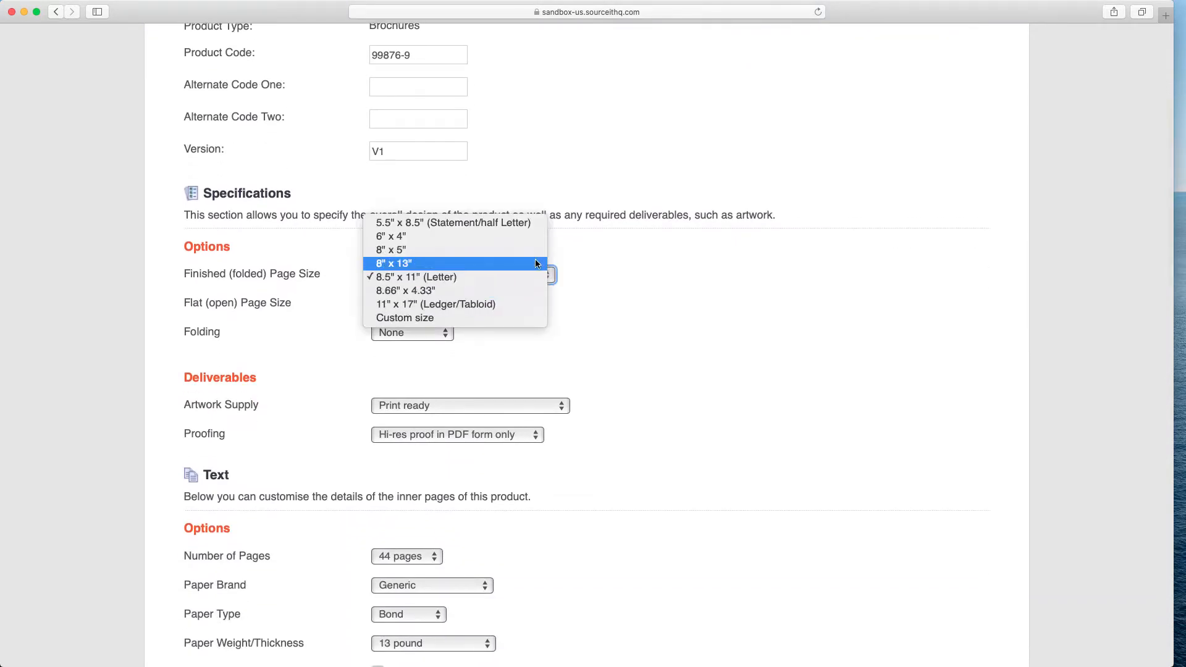
left_click(536, 264)
Set the folding option to Single fold.
scroll(579, 321, "down", 2)
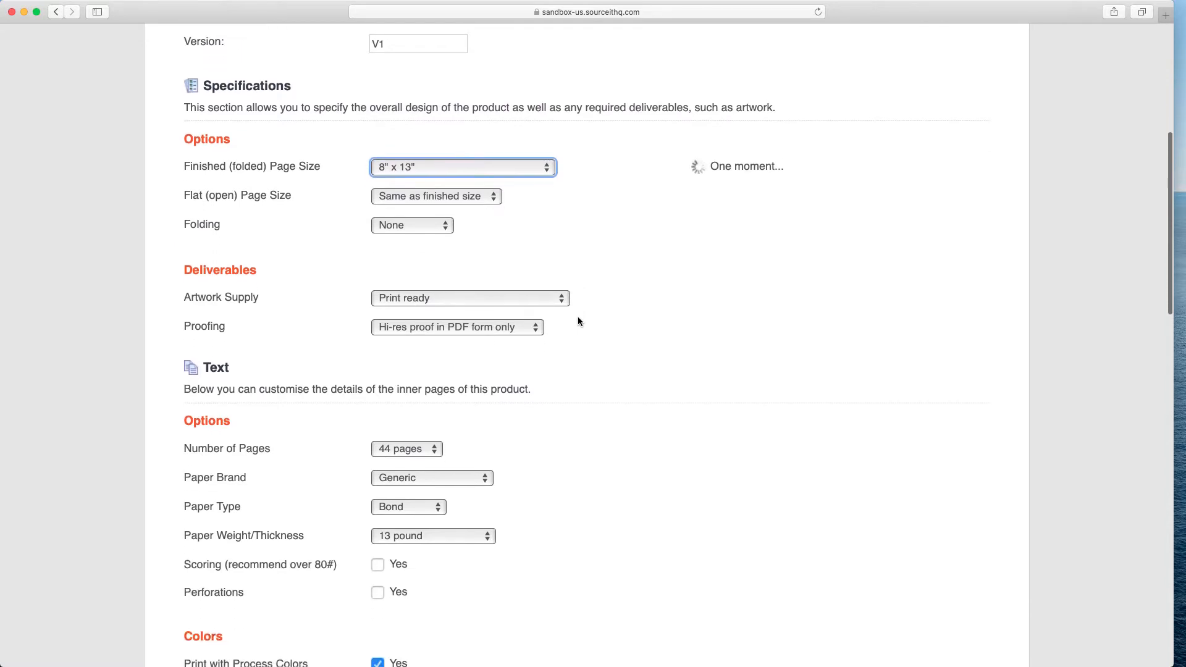
left_click(495, 198)
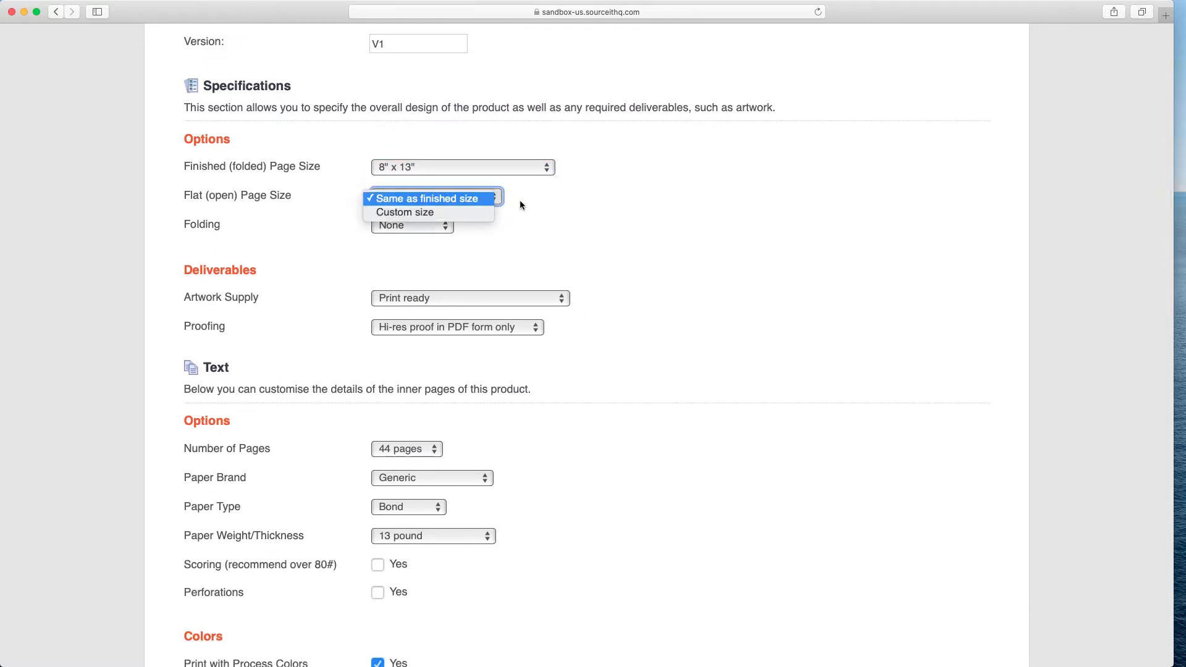
left_click(523, 206)
left_click(446, 228)
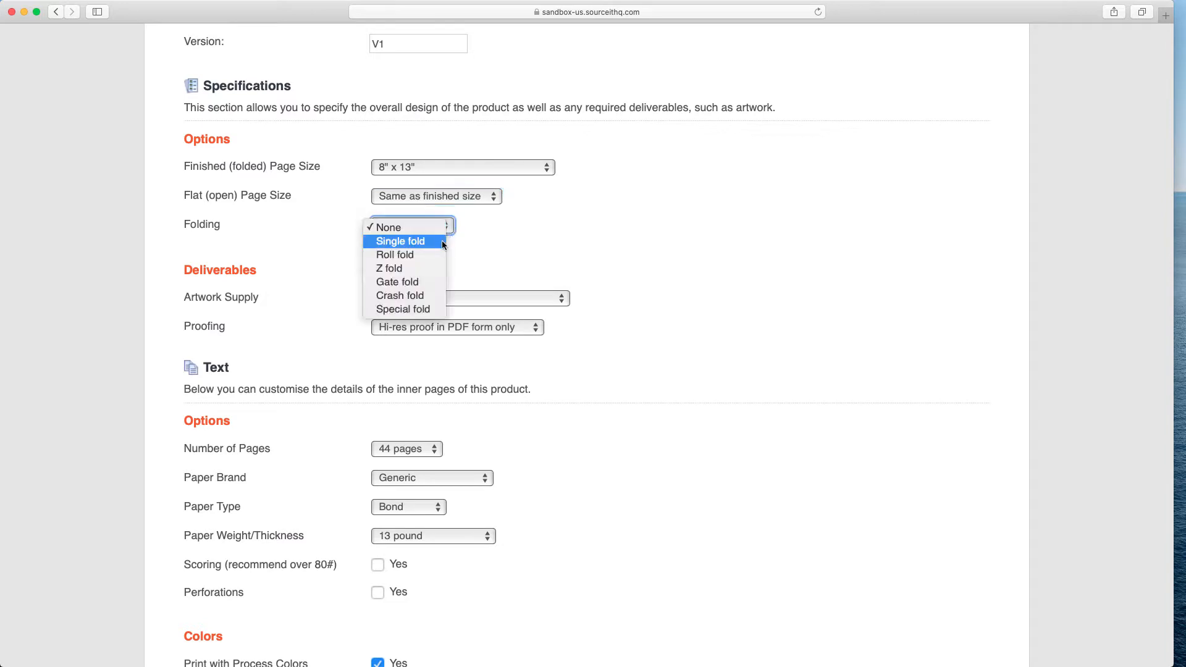
left_click(442, 241)
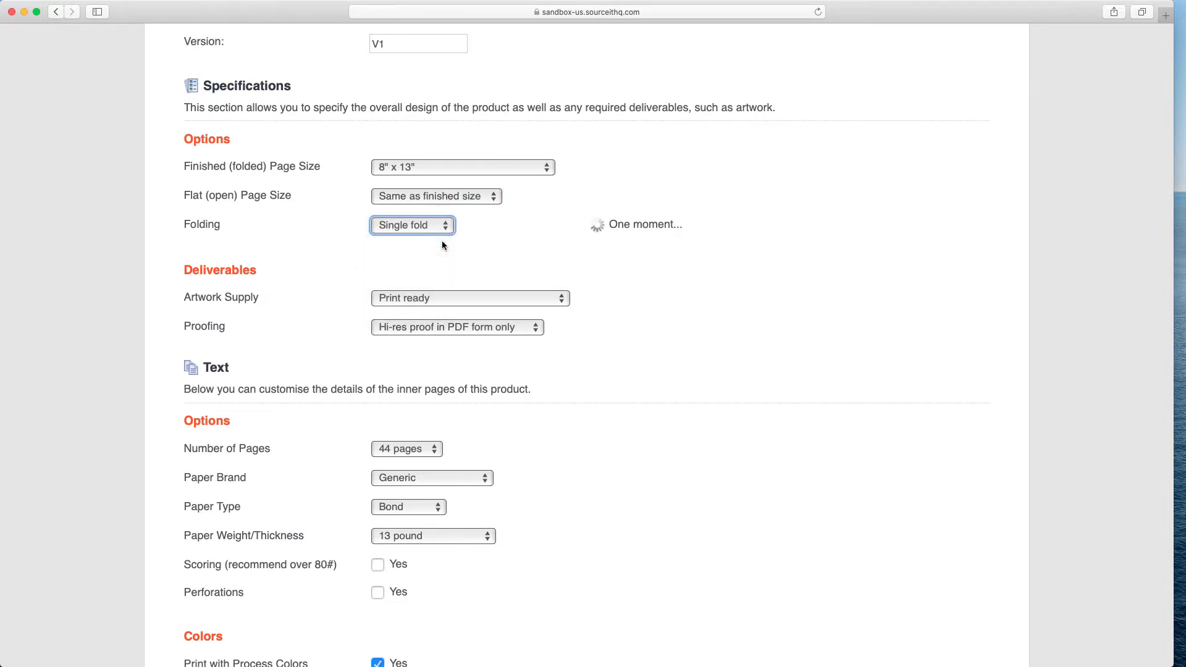
Set the flat (open) page size to a custom size of 13 in high by 16 in wide.
left_click(491, 198)
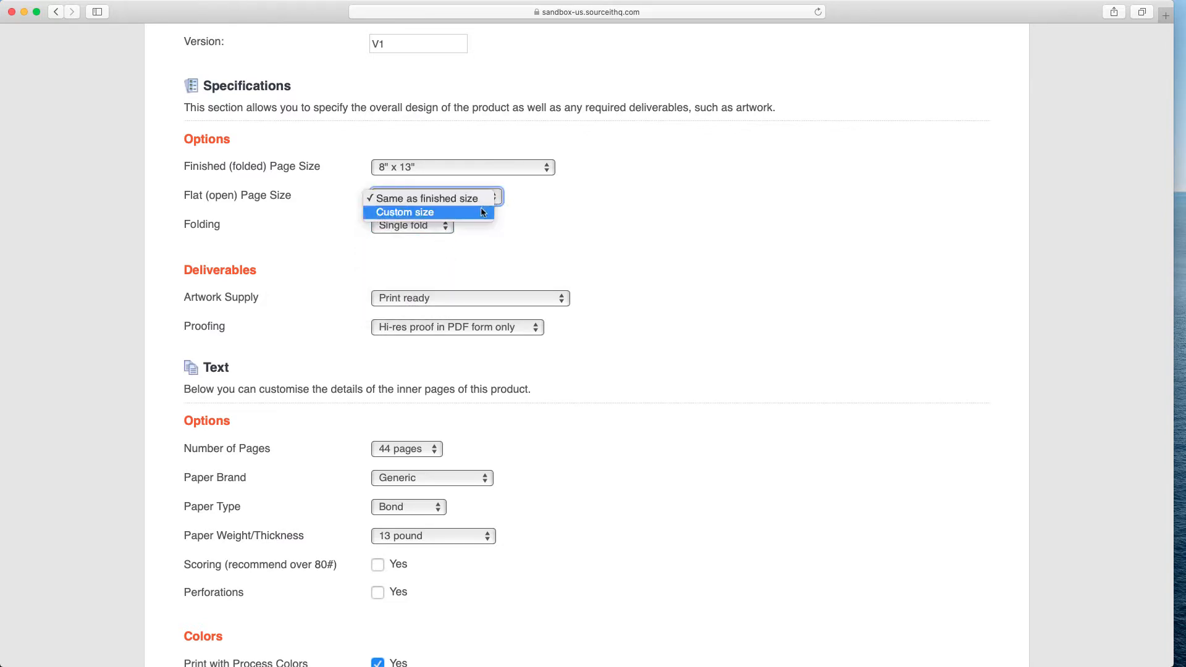
left_click(480, 207)
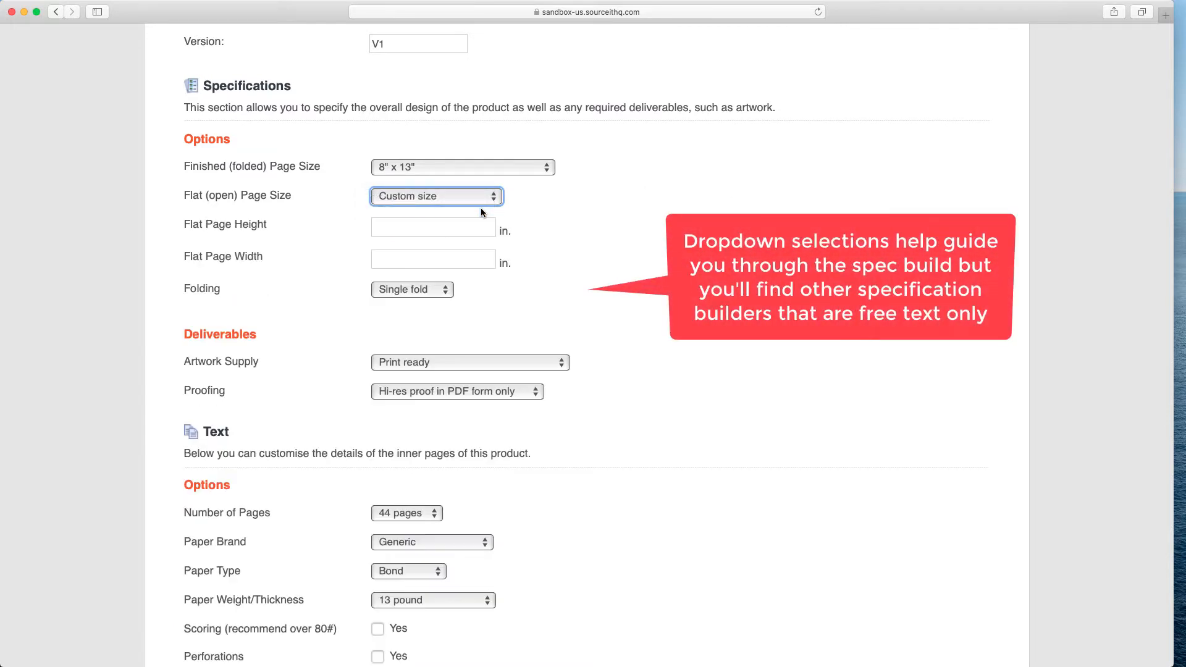
left_click(434, 225)
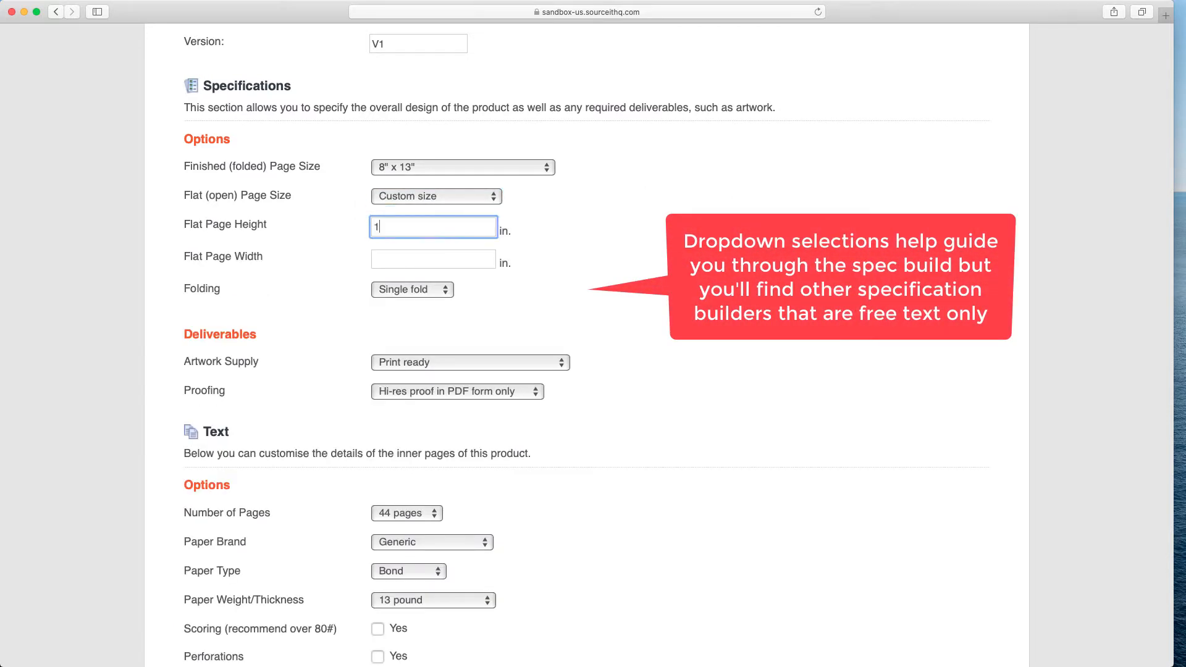
key("Tab")
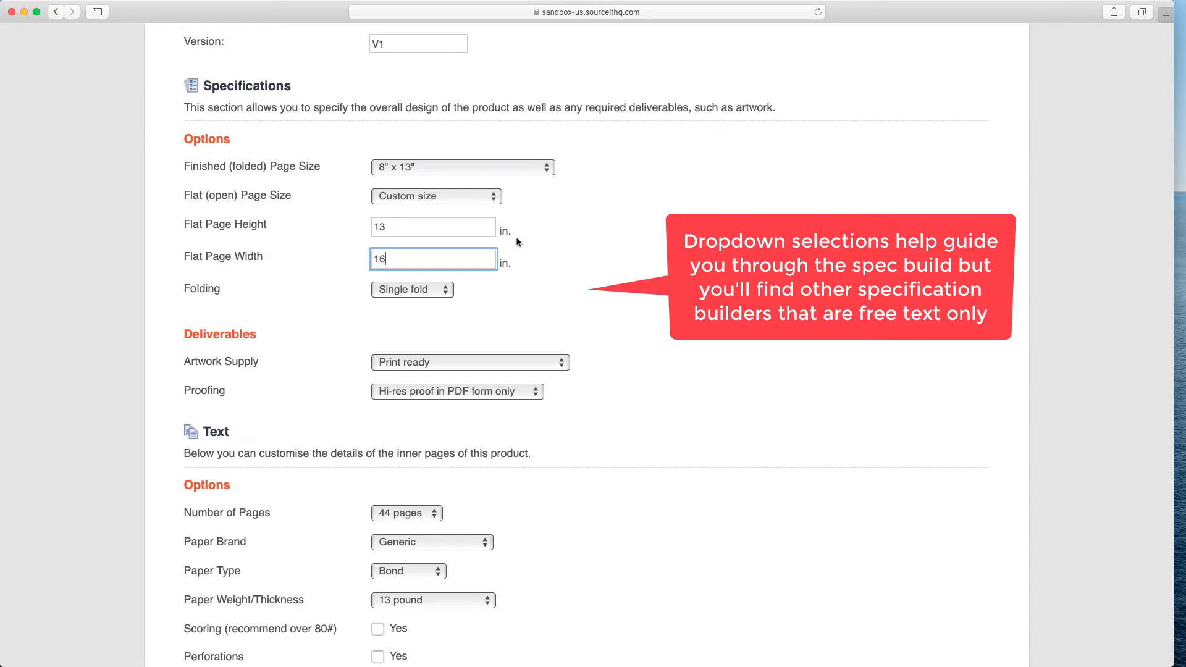
left_click(600, 249)
scroll(599, 250, "down", 3)
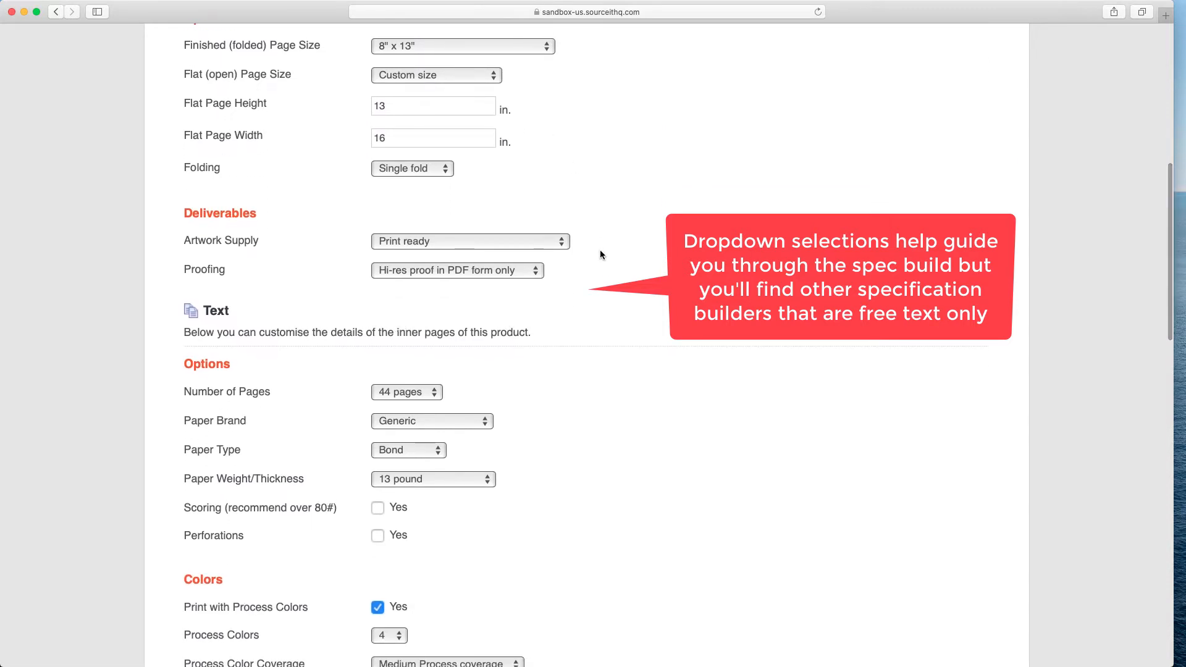
left_click(564, 242)
left_click(585, 269)
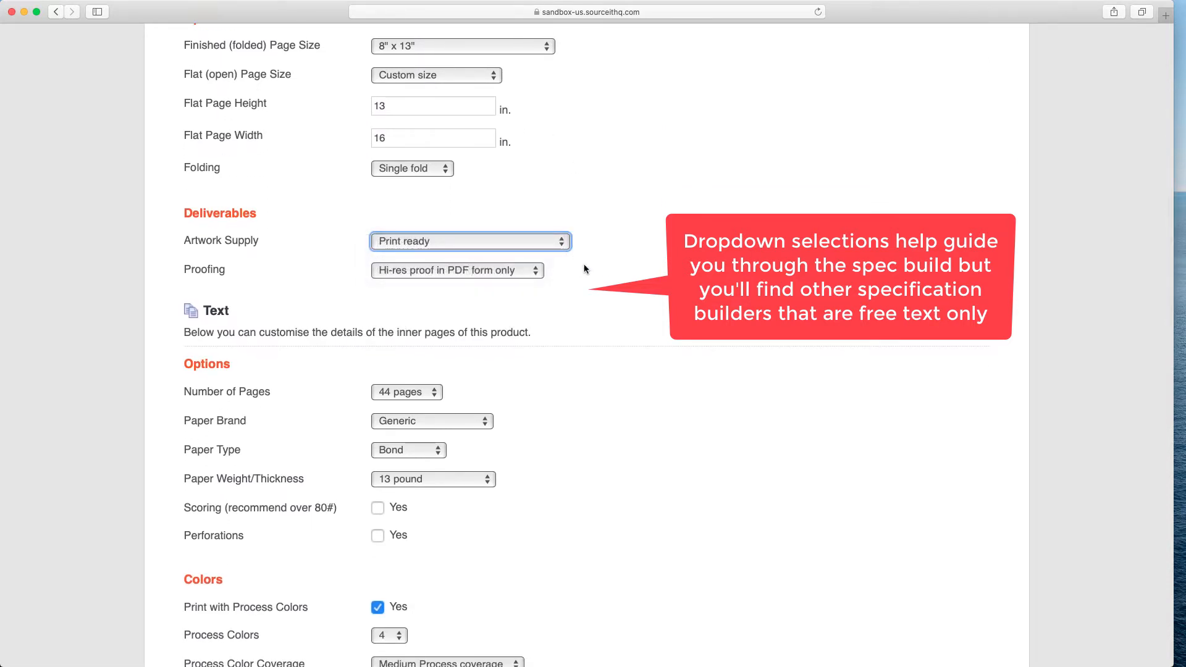
left_click(536, 272)
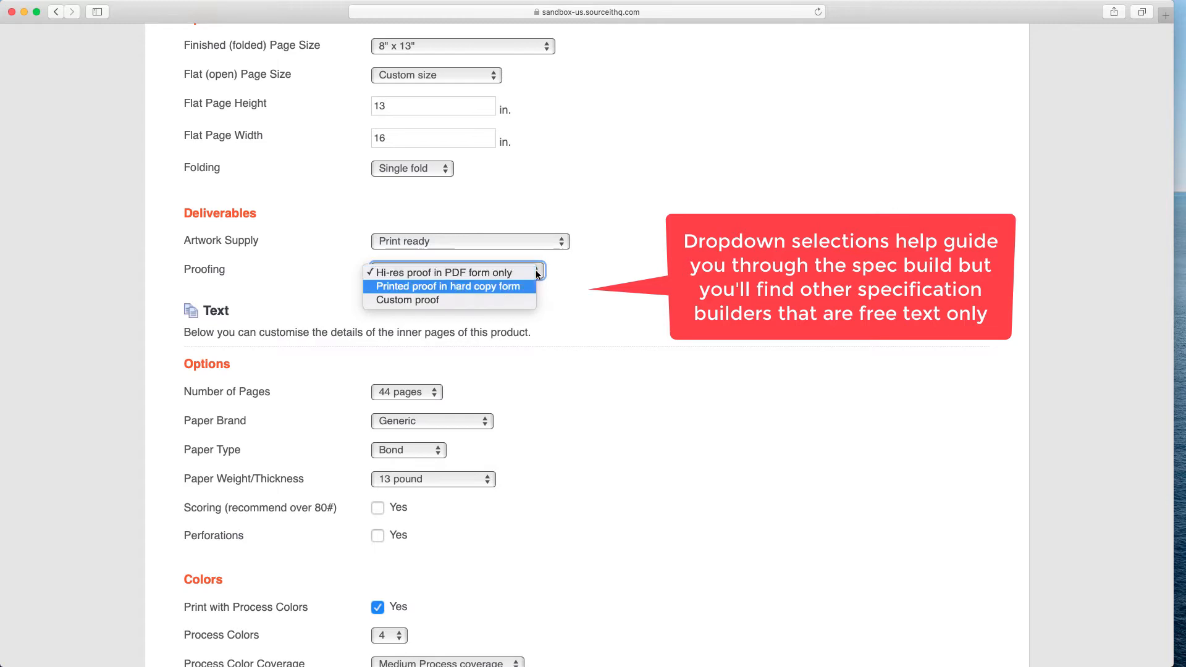
key("Down")
left_click(574, 296)
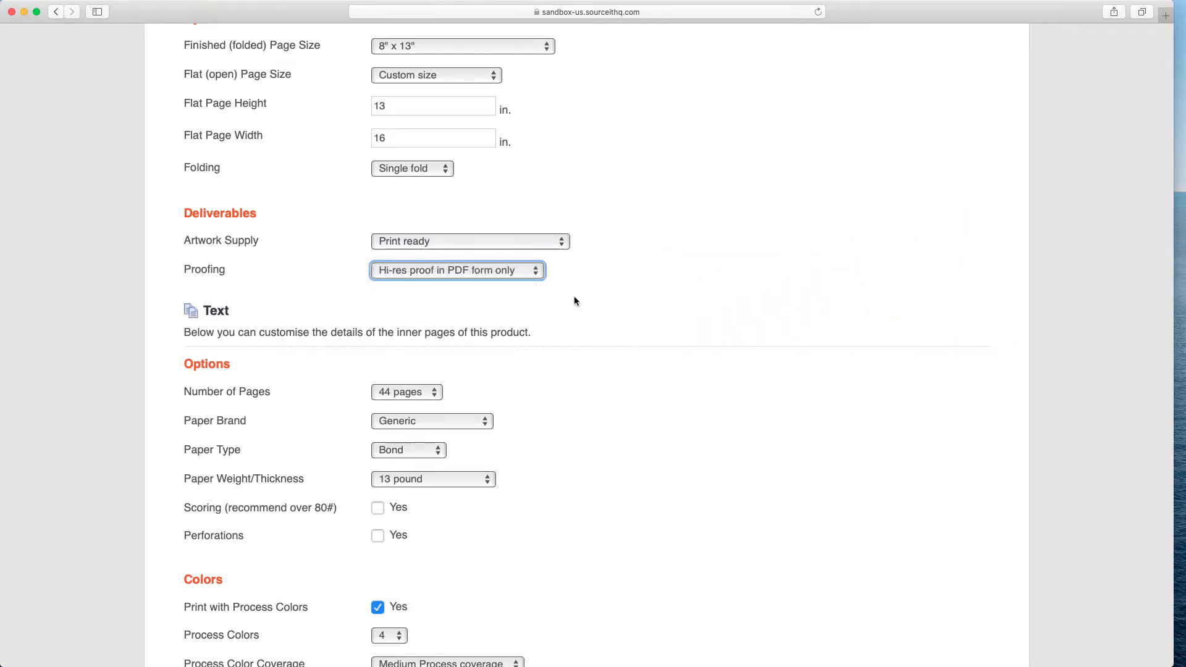
Set the number of pages to 4 pages.
scroll(574, 300, "down", 5)
left_click(436, 232)
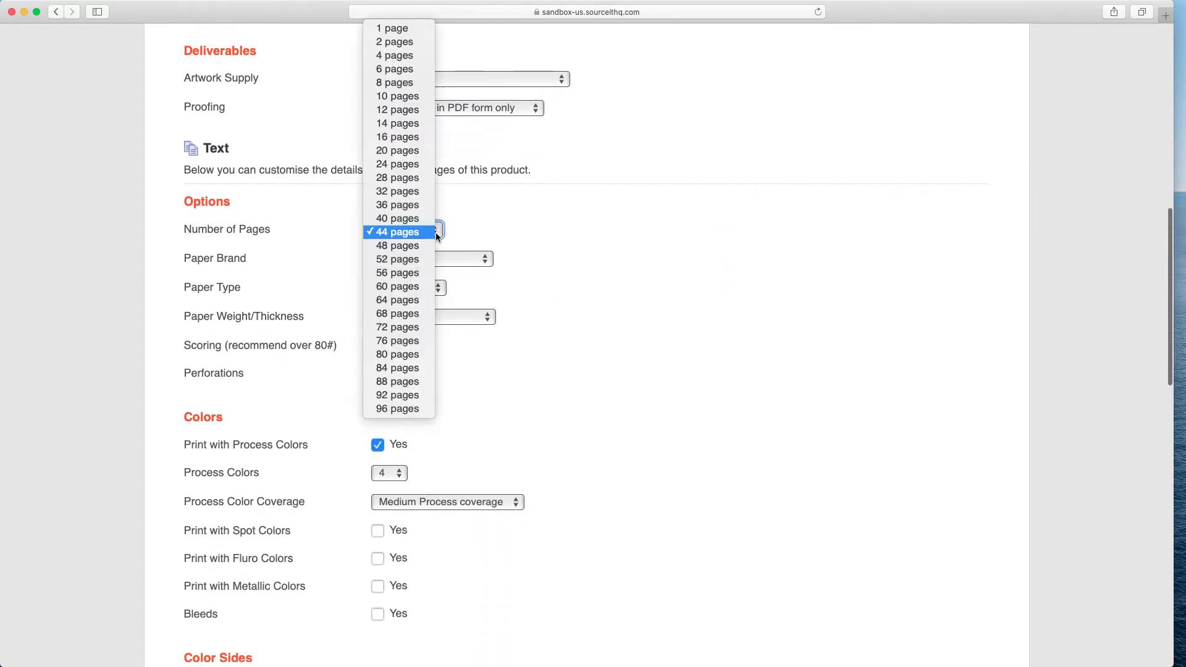
left_click(411, 59)
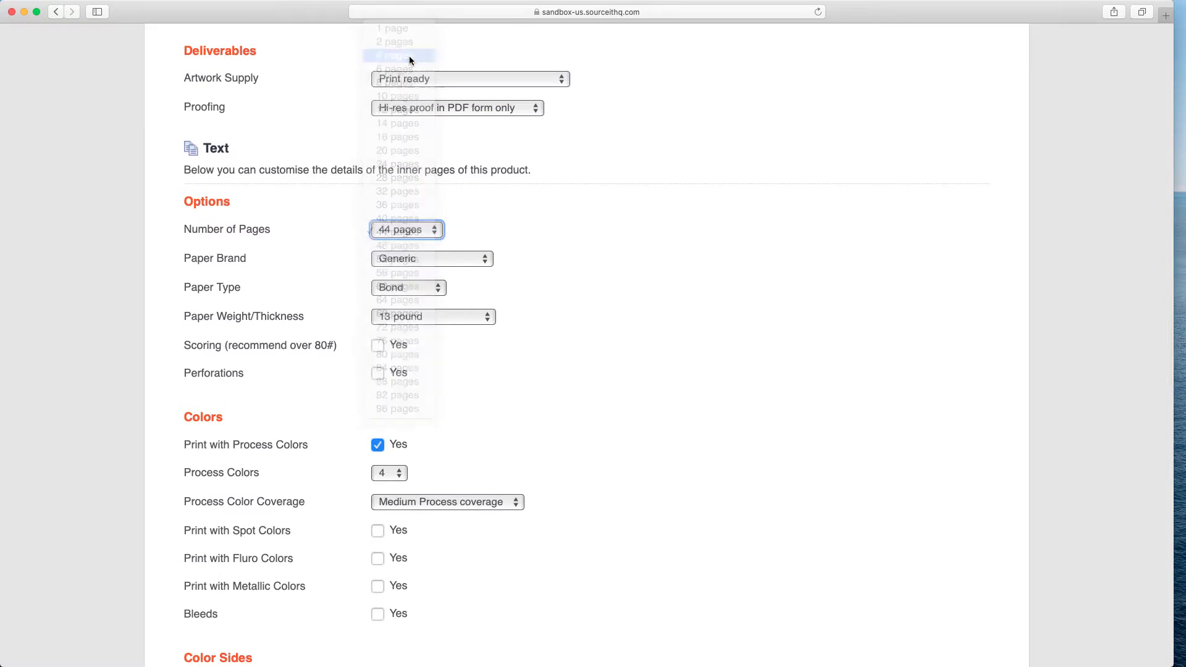
Choose a custom stock brand for the paper and enter White Knight Smooth as the stock brand details.
scroll(566, 299, "down", 3)
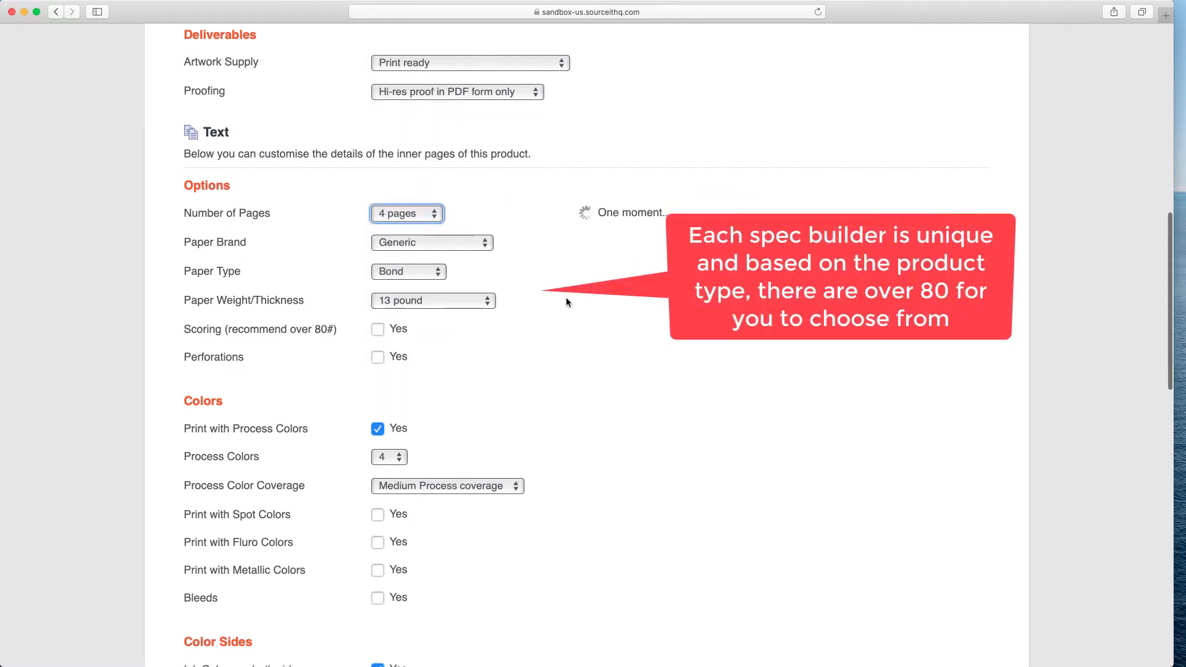
left_click(473, 170)
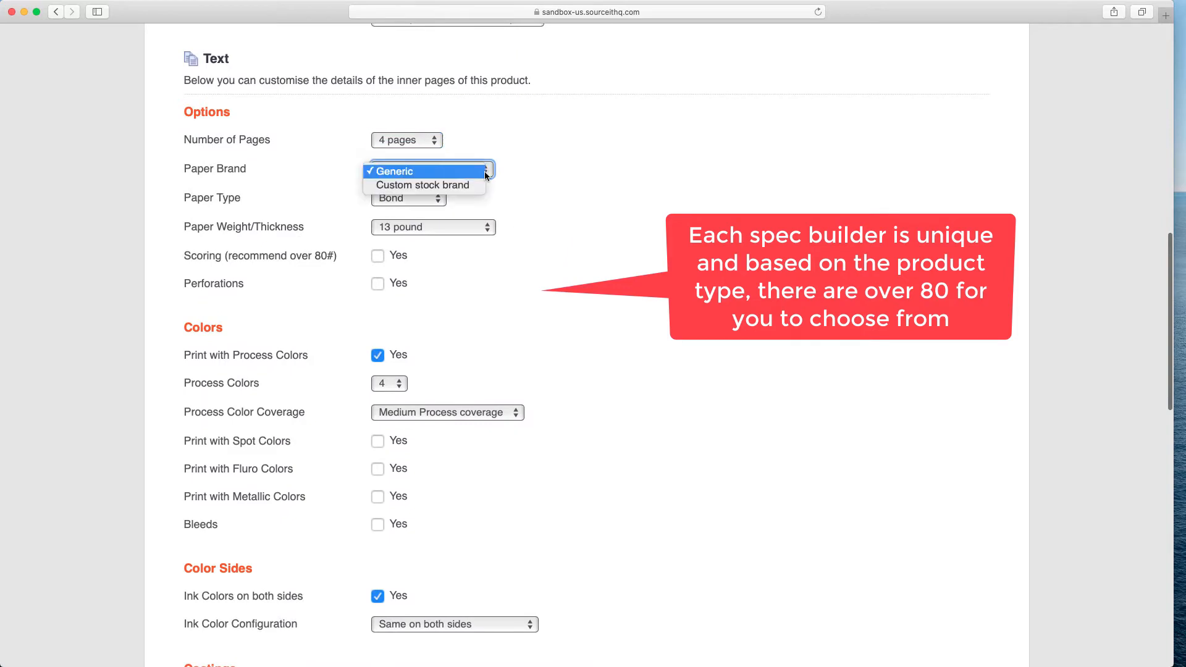
left_click(477, 186)
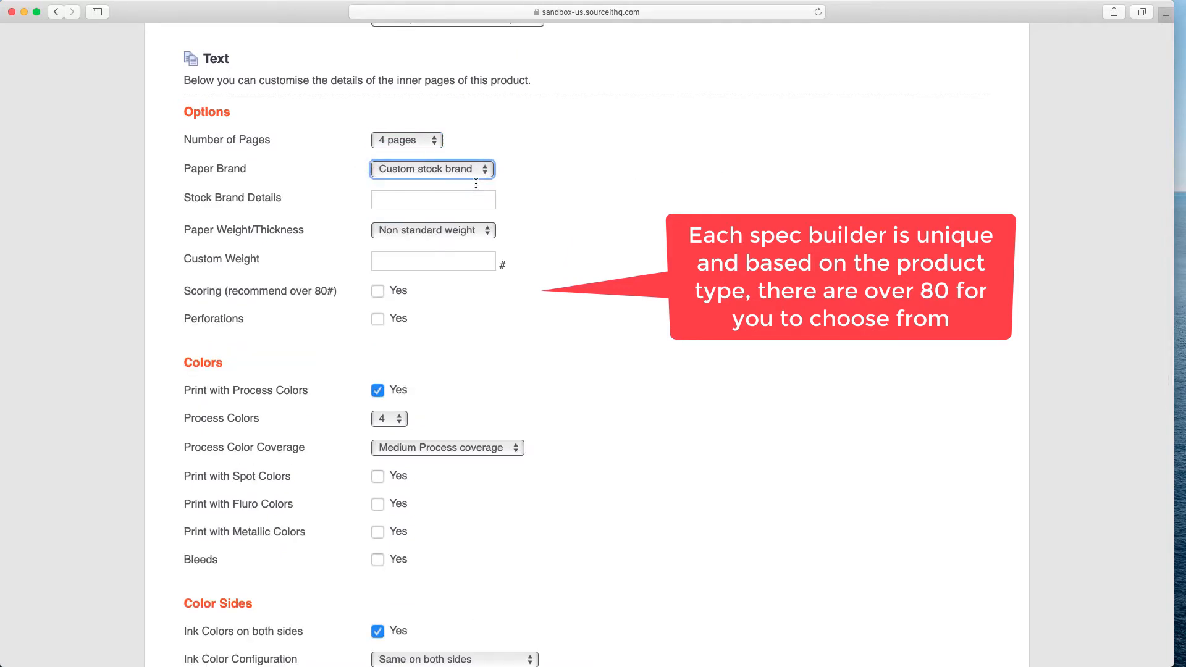
left_click(454, 198)
type("White Knight Smooth")
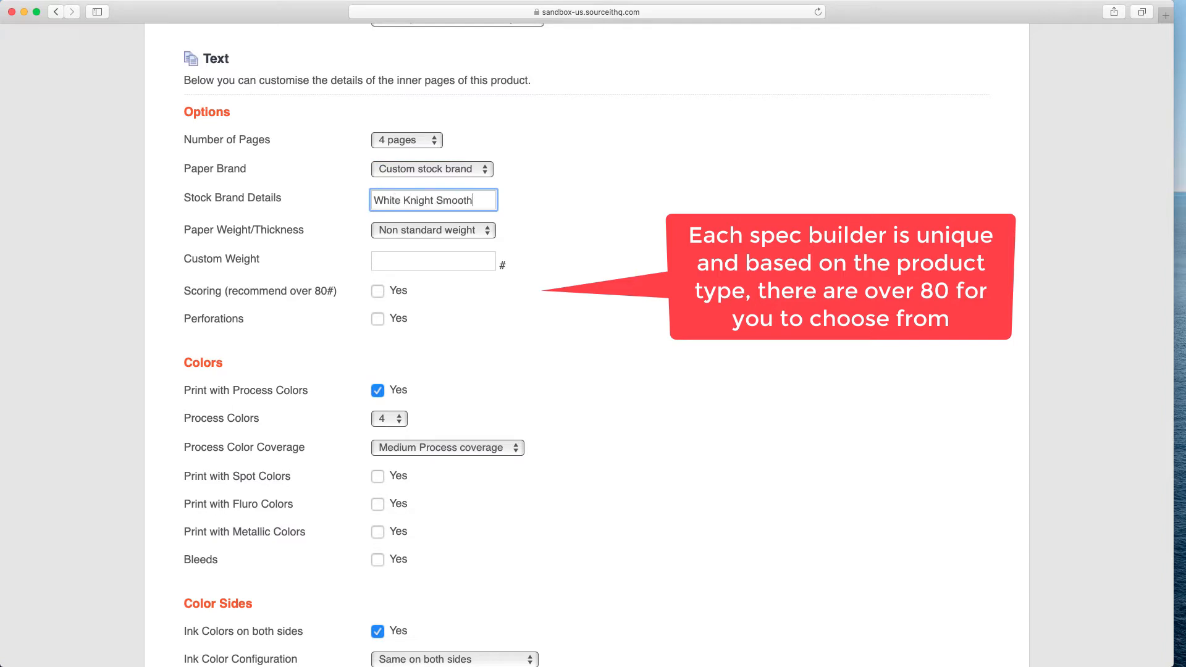
Set the custom paper weight to 100.
left_click(490, 233)
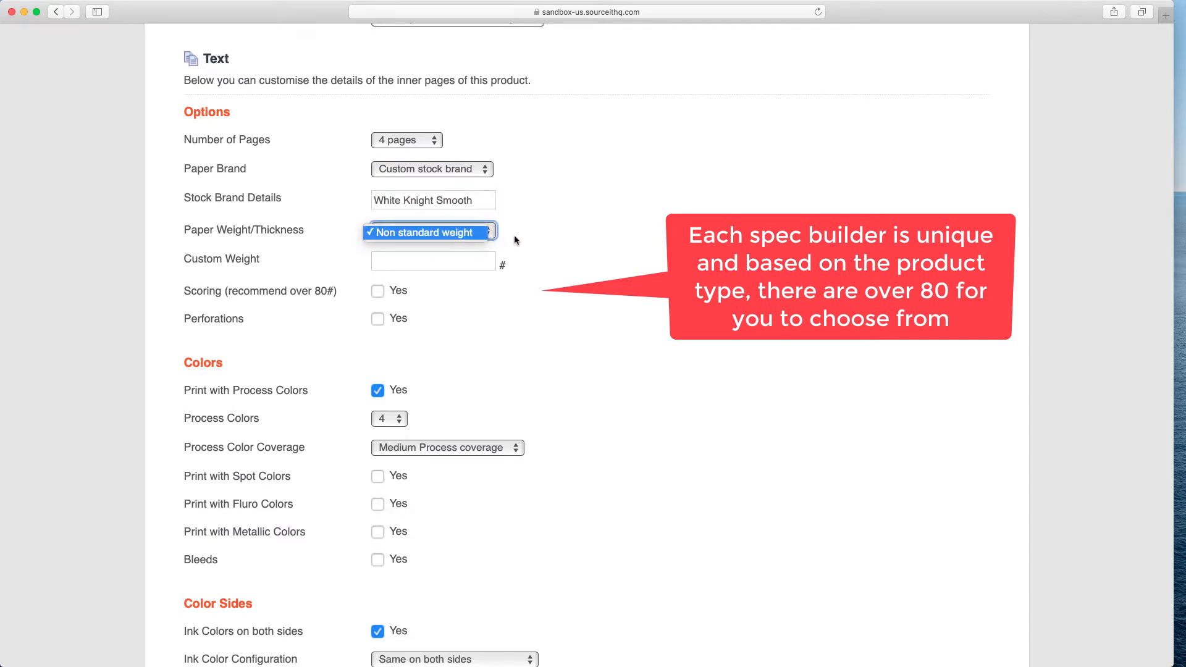
left_click(517, 241)
left_click(470, 267)
type("100")
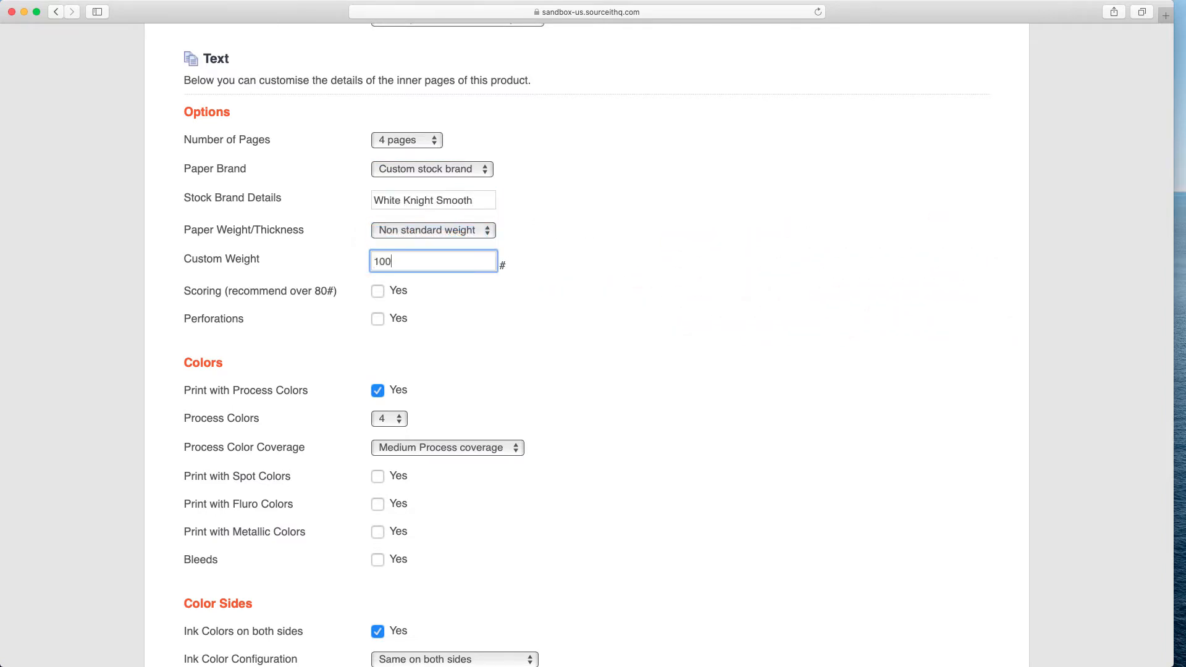
left_click(635, 303)
Enable scoring and enter "Single score on fold only" as the score details.
left_click(400, 295)
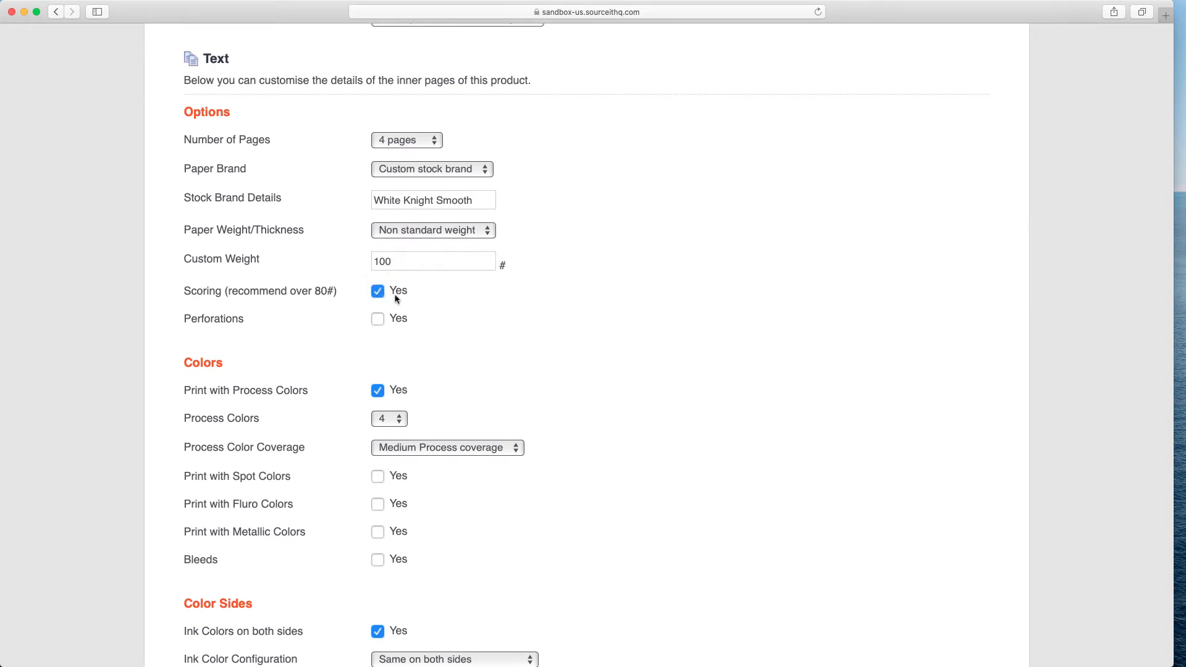
scroll(488, 317, "down", 5)
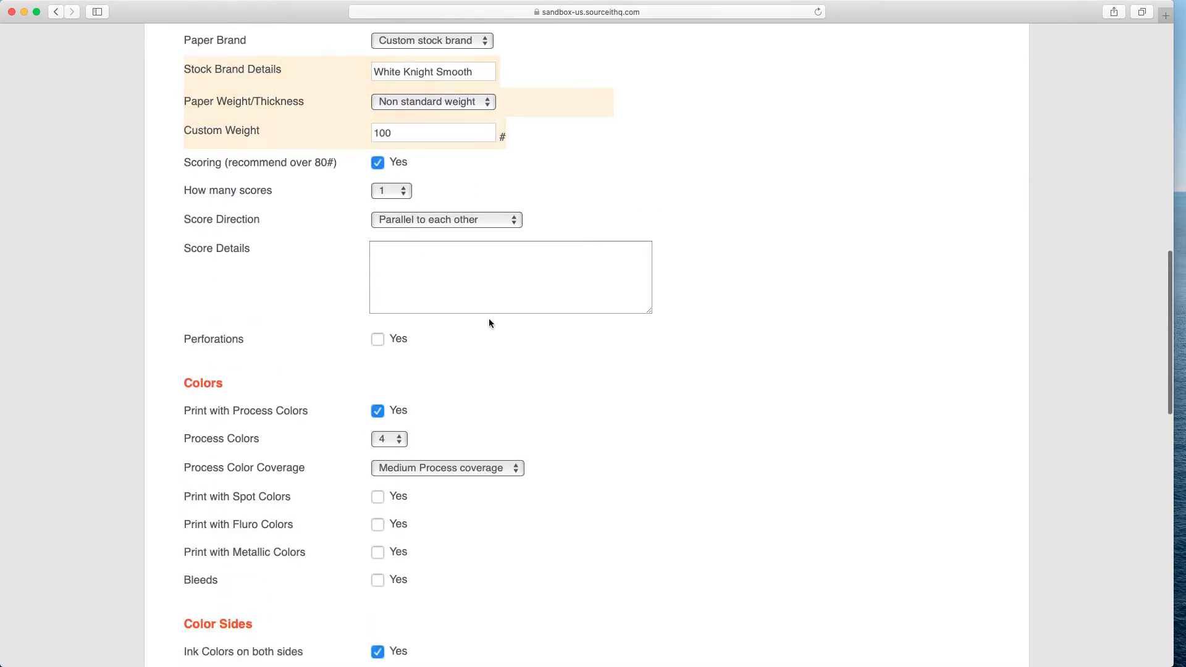
scroll(490, 322, "down", 1)
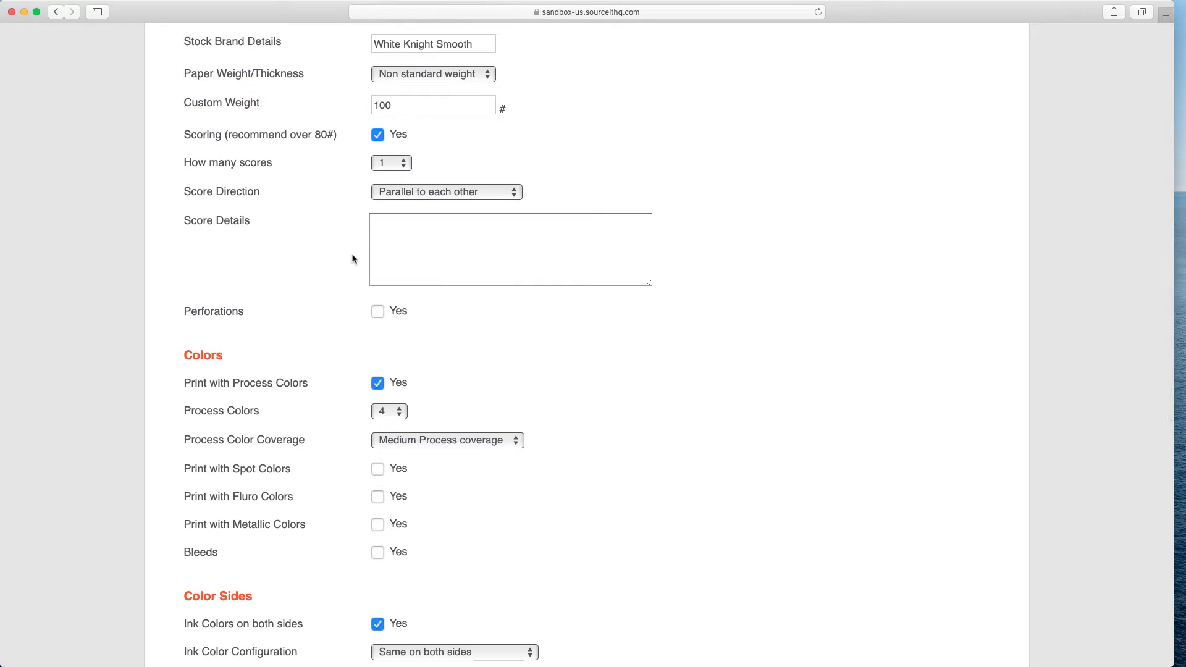
left_click(399, 164)
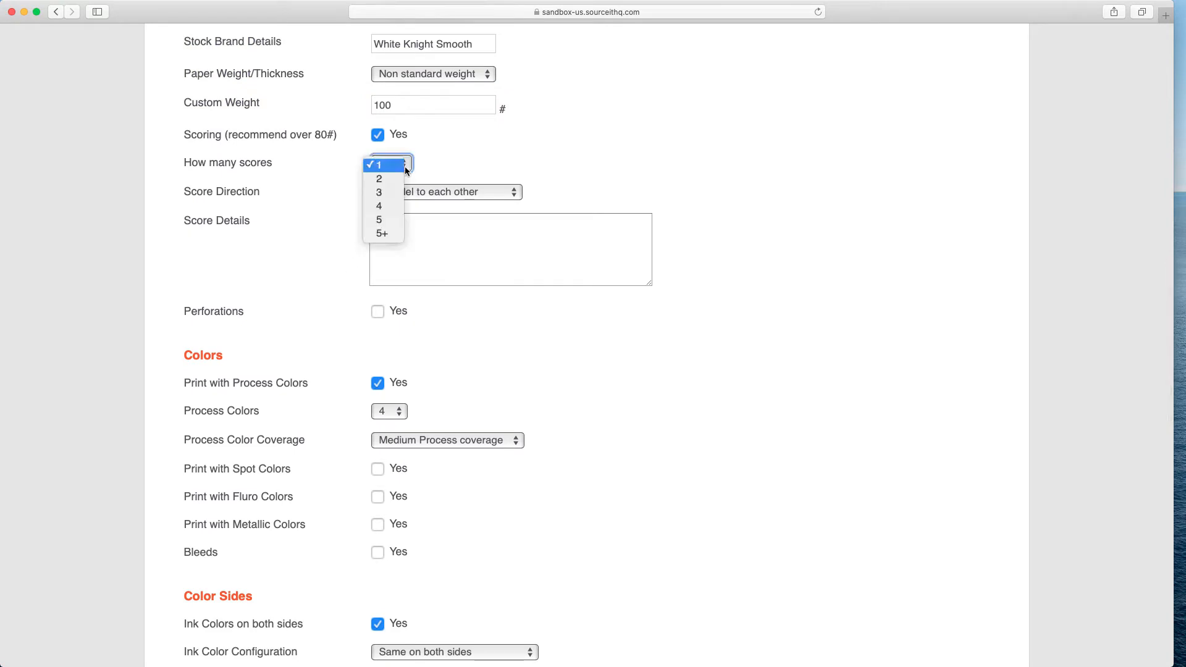
left_click(332, 190)
left_click(503, 193)
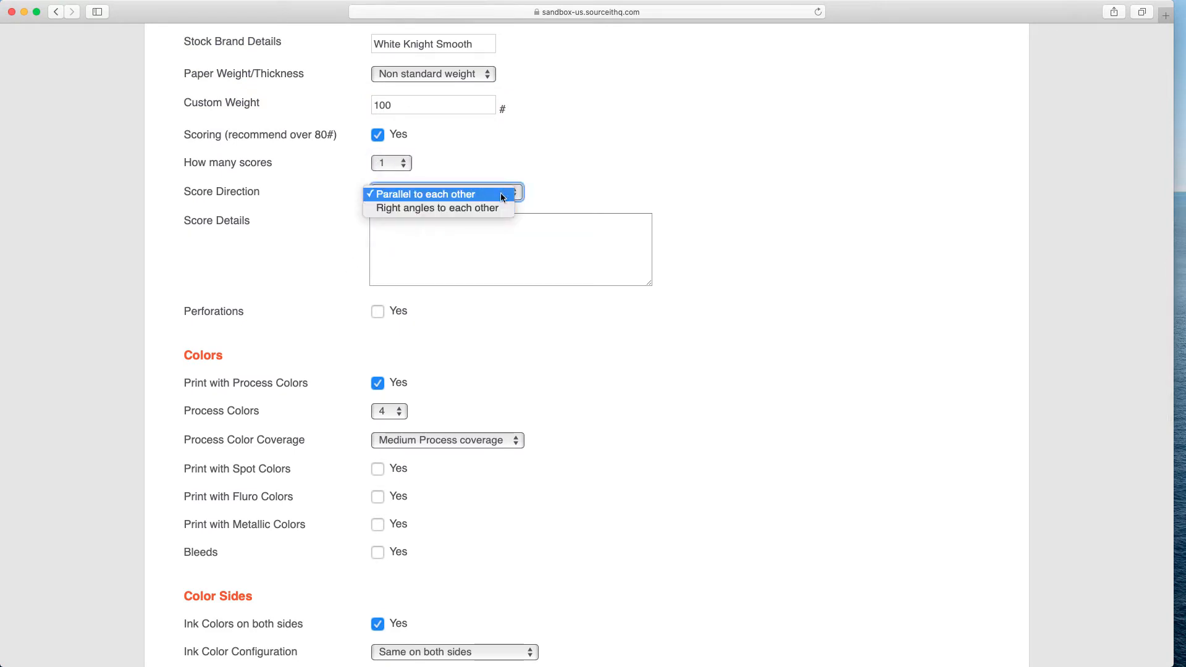
left_click(503, 194)
left_click(425, 223)
type("Single score on fold only")
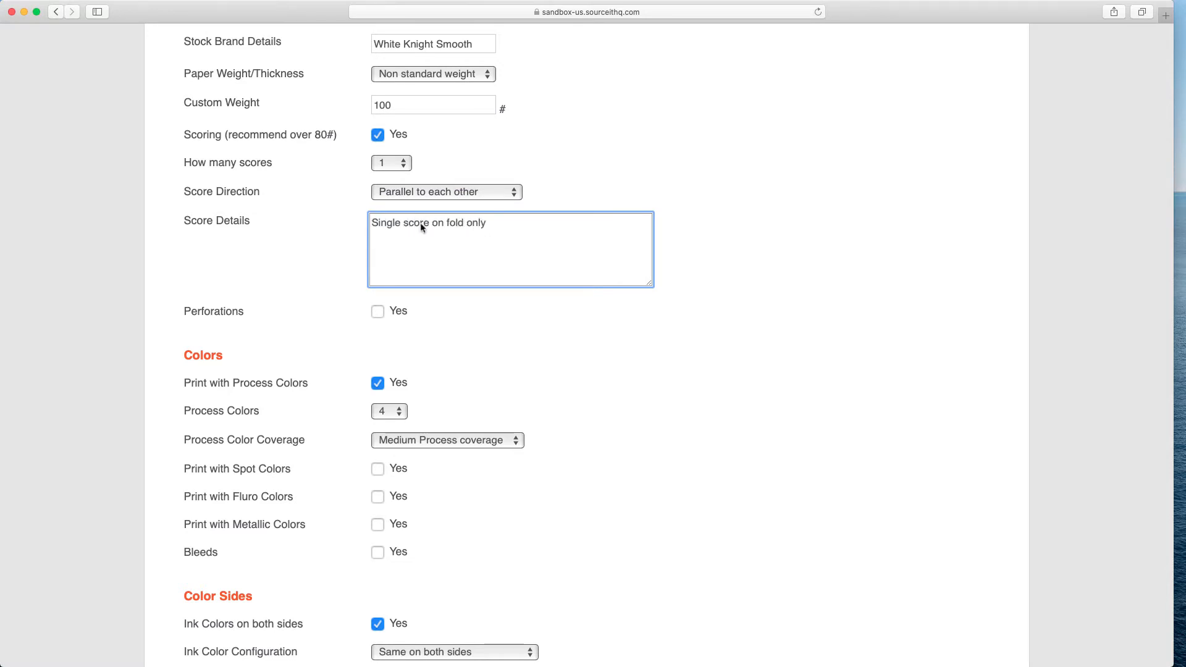
left_click(335, 232)
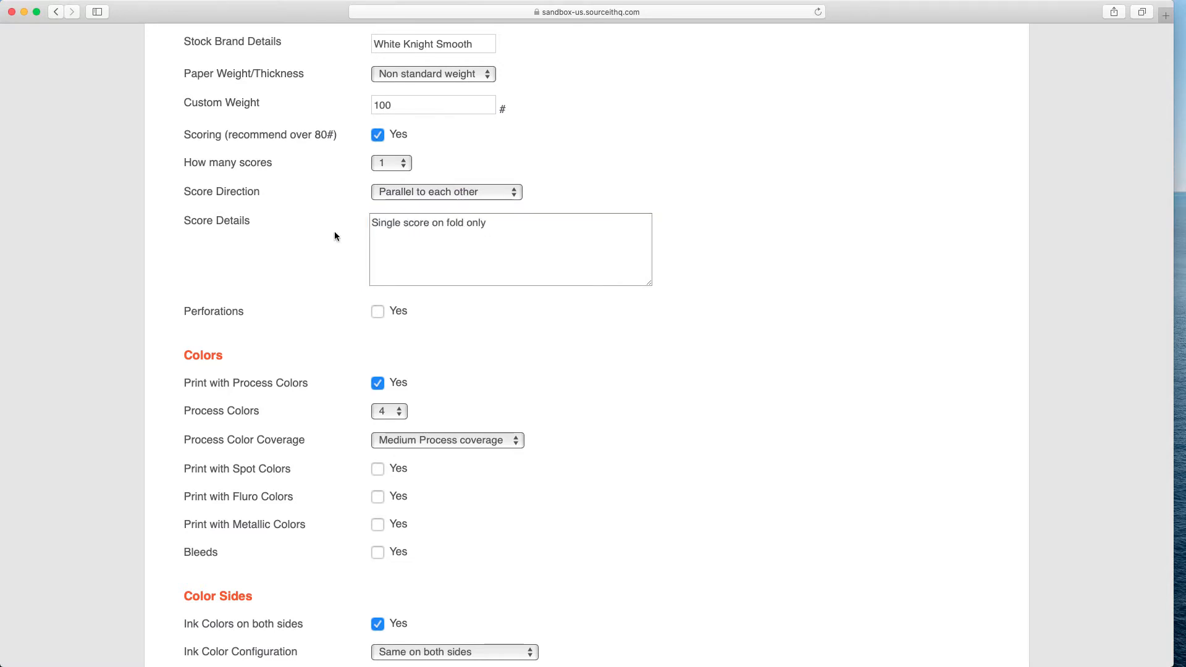
scroll(335, 234, "down", 5)
scroll(335, 236, "down", 2)
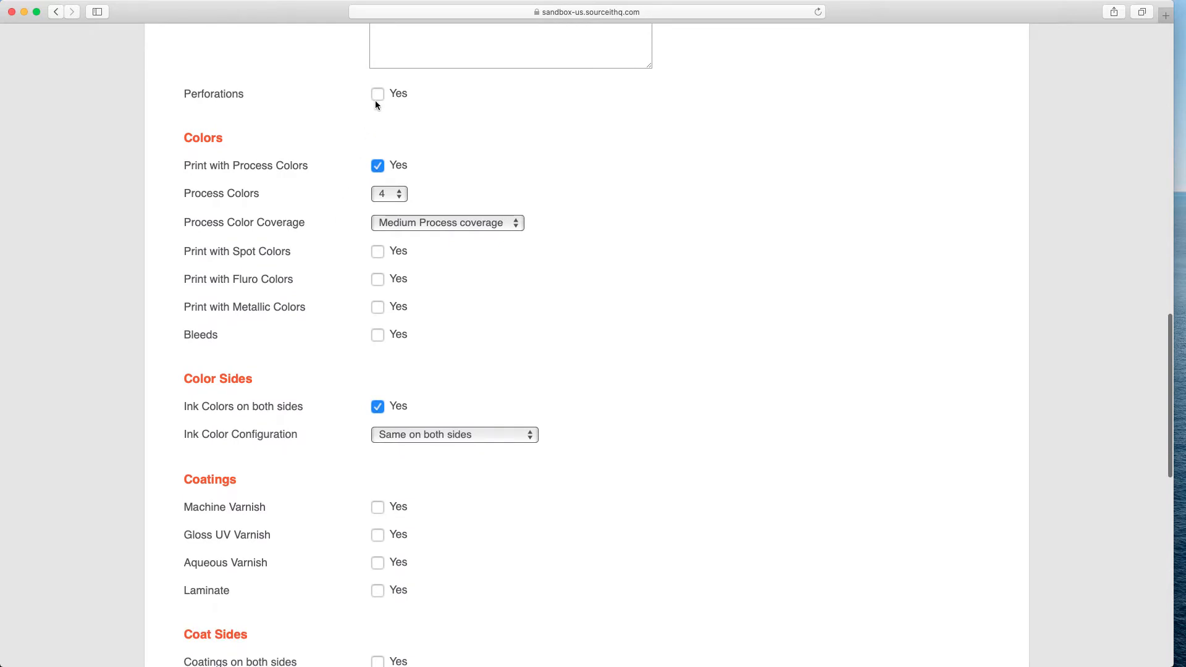
left_click(399, 194)
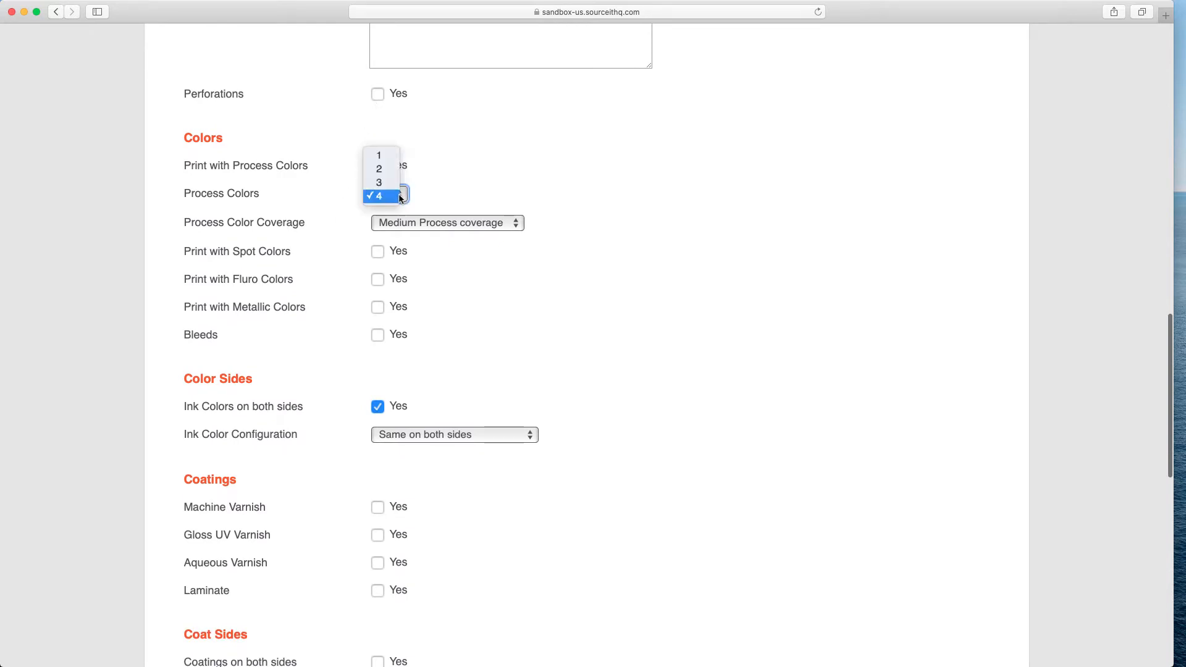
left_click(423, 191)
left_click(378, 168)
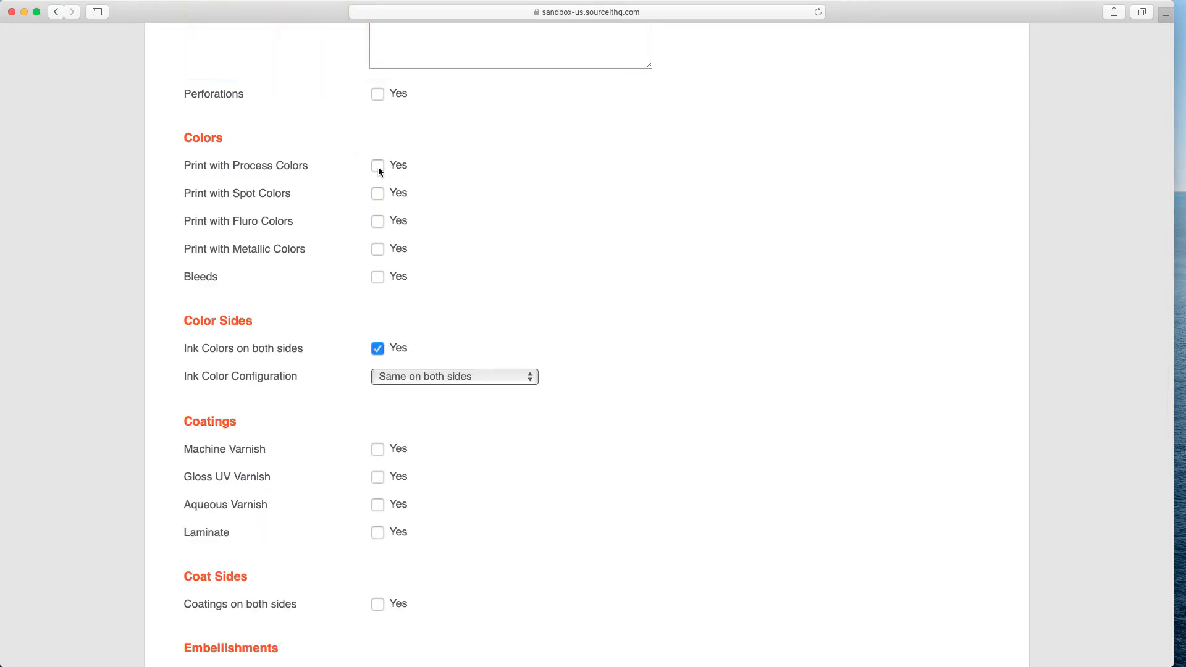
left_click(377, 193)
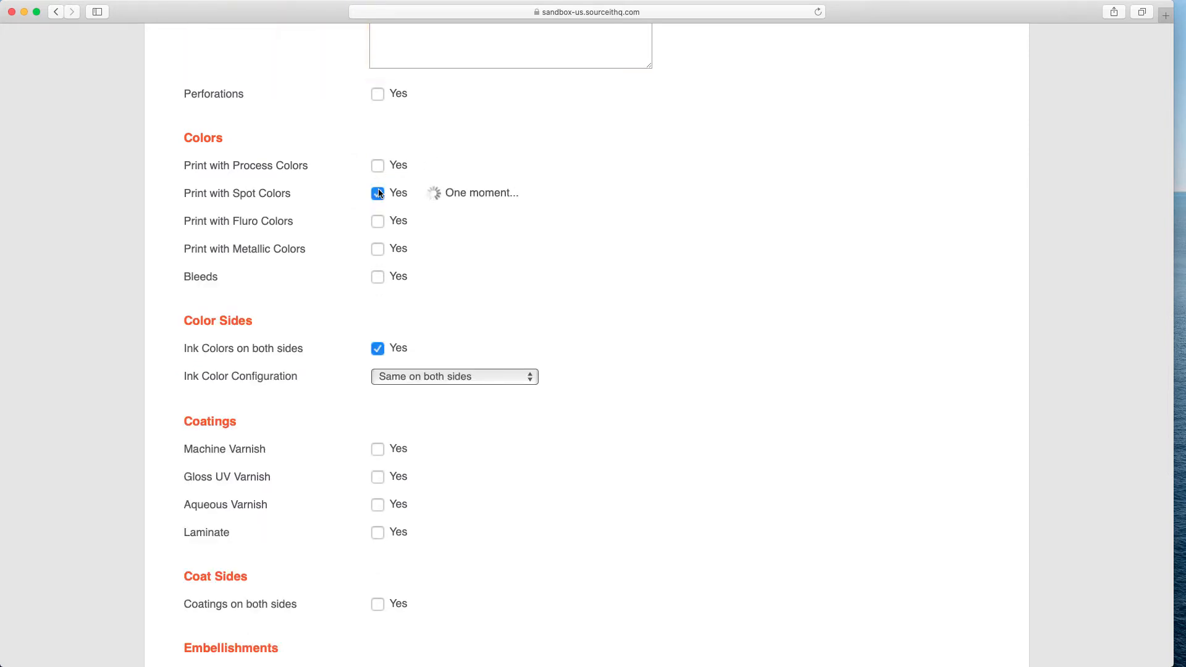
left_click(377, 194)
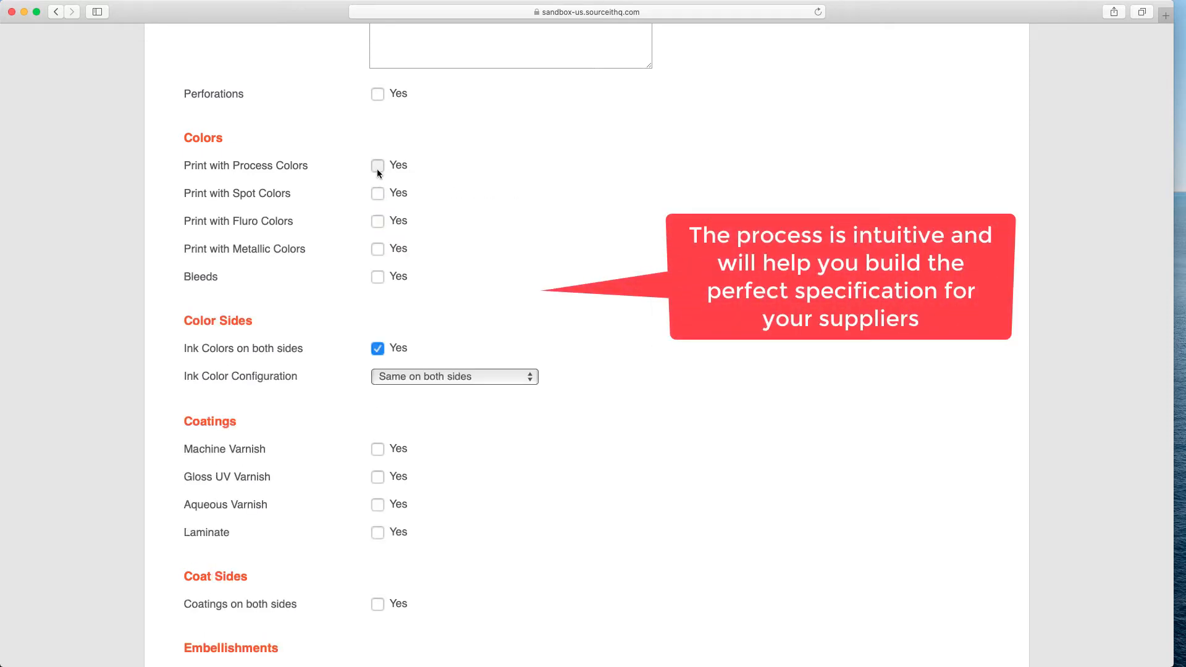
left_click(377, 165)
Enable bleeds in the colour options.
scroll(377, 172, "down", 3)
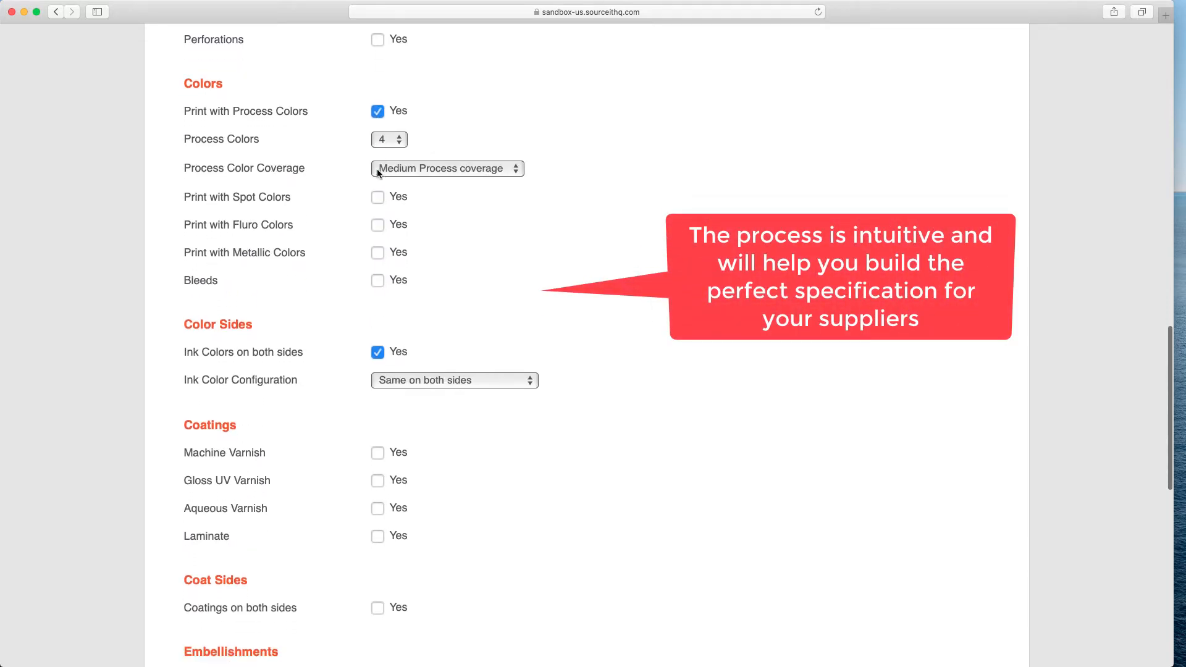
left_click(377, 231)
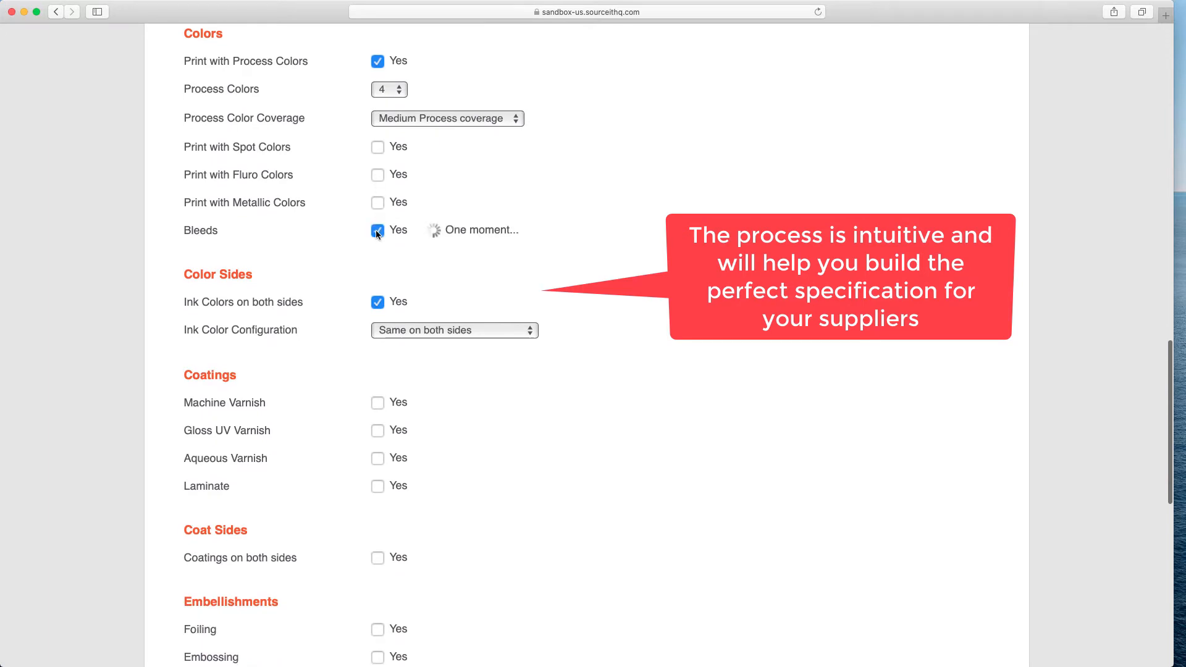
scroll(375, 231, "down", 3)
scroll(377, 232, "down", 4)
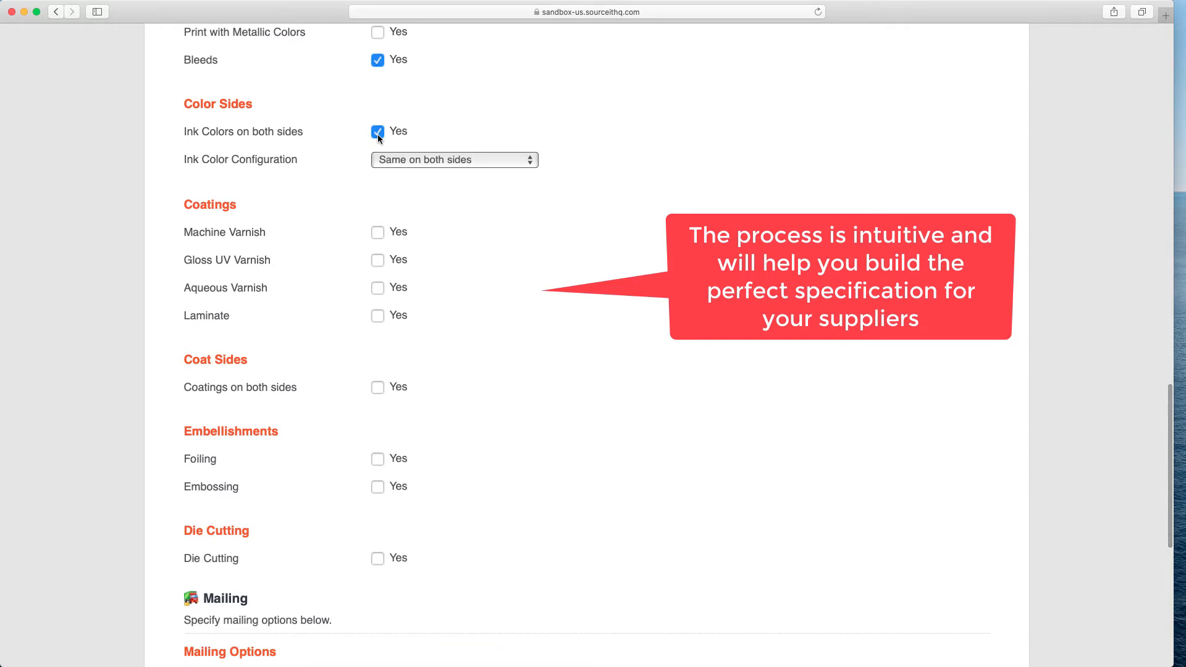
Keep the ink colour configuration the same on both sides and continue the quote request to the shipping details.
left_click(527, 162)
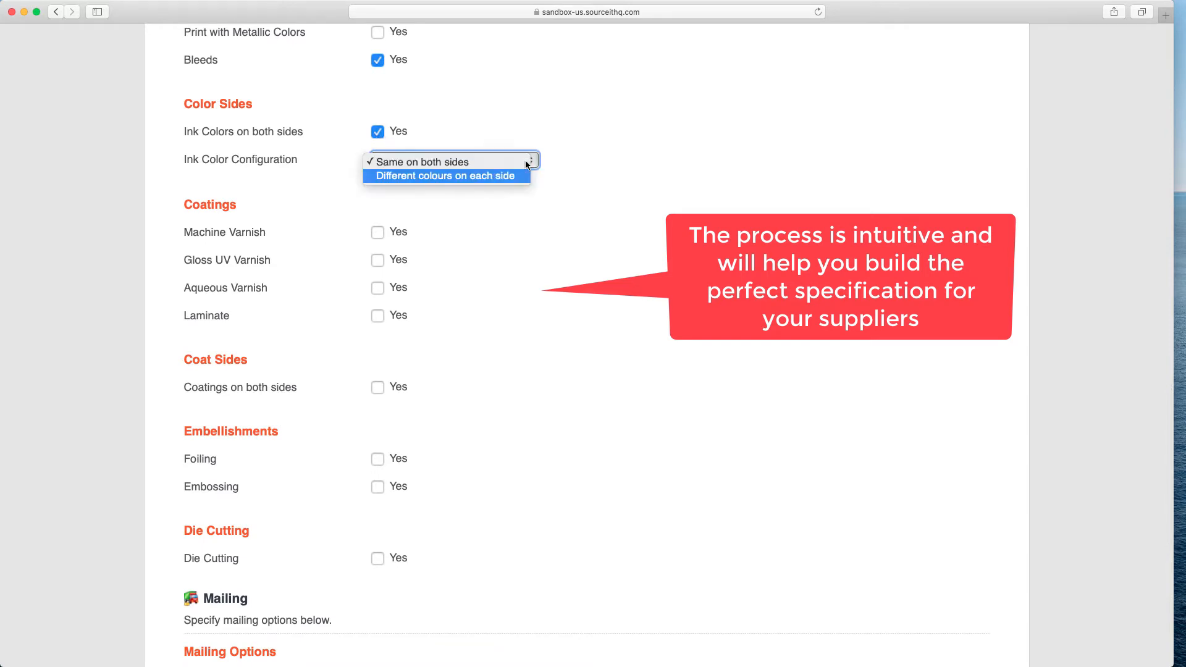
left_click(527, 161)
scroll(361, 213, "down", 2)
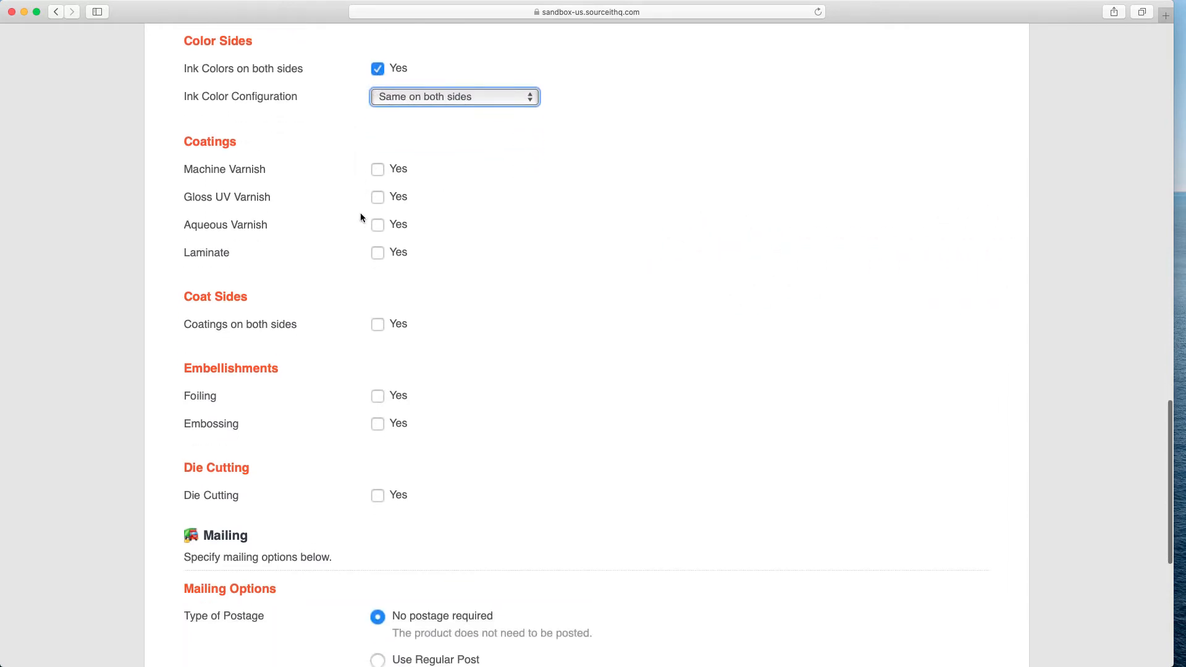
scroll(376, 215, "down", 5)
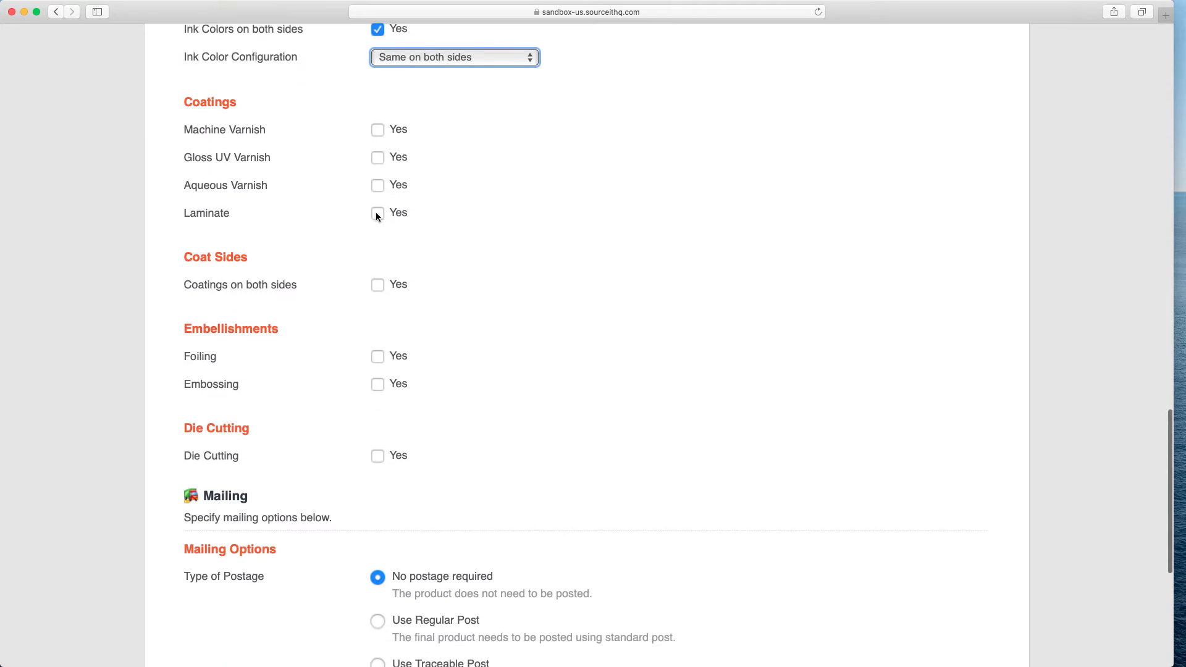
scroll(377, 216, "down", 7)
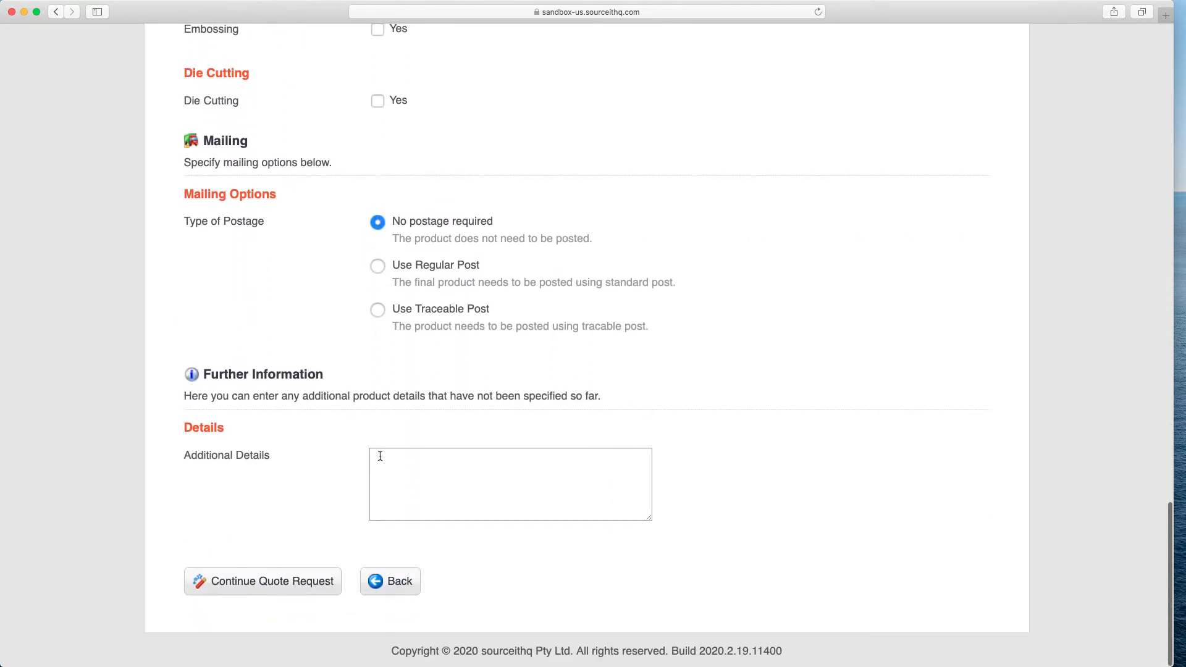
left_click(379, 455)
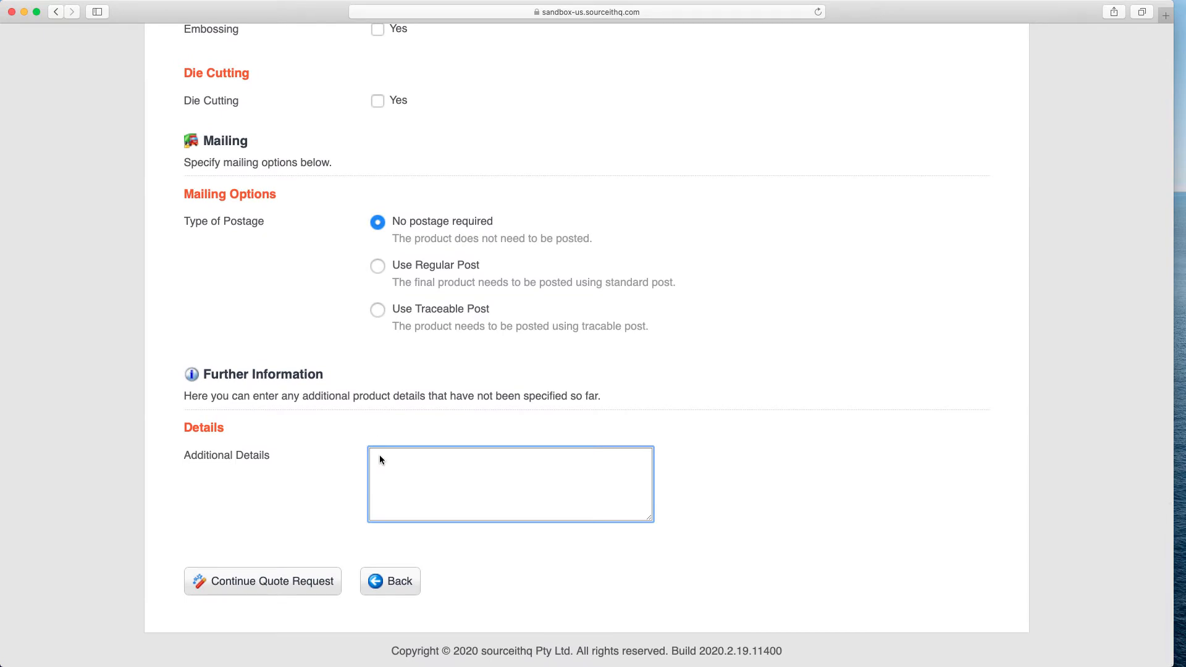
left_click(262, 581)
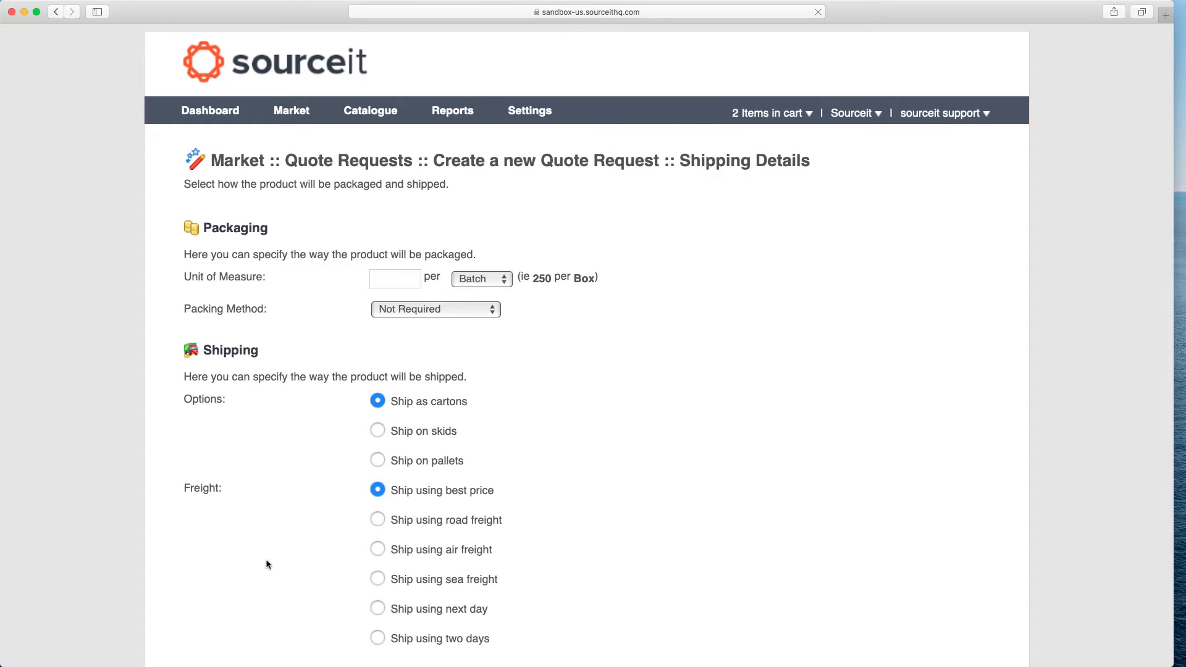
Set the packaging unit of measure to 100 per Bundle.
left_click(377, 280)
type("100")
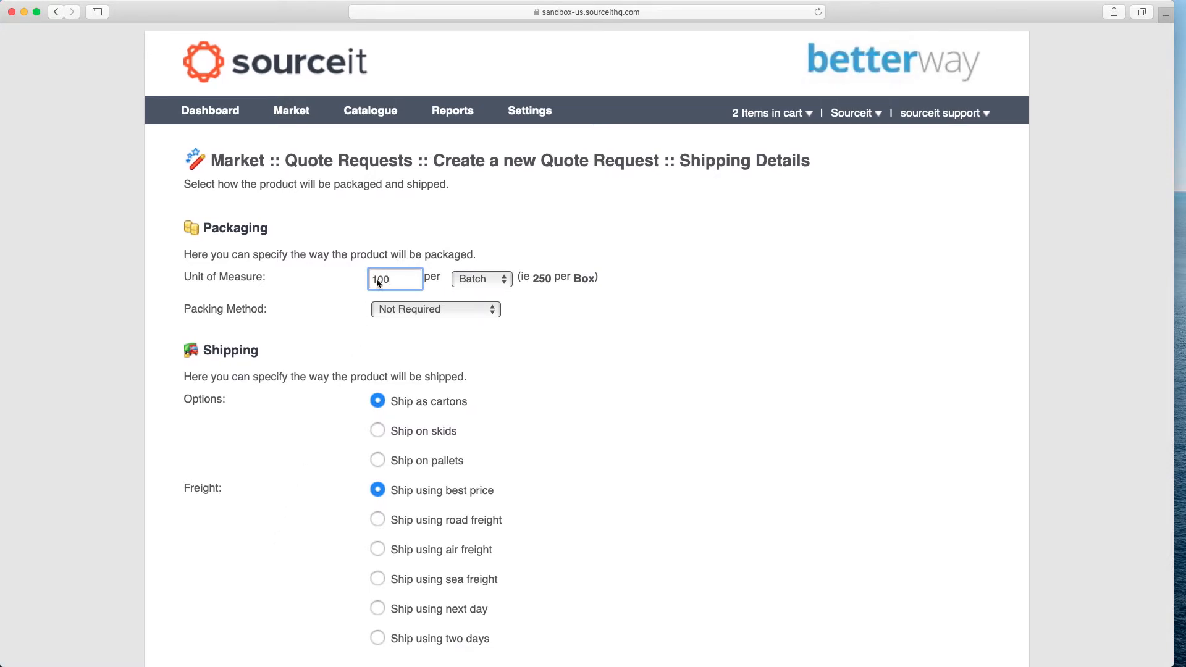
left_click(501, 280)
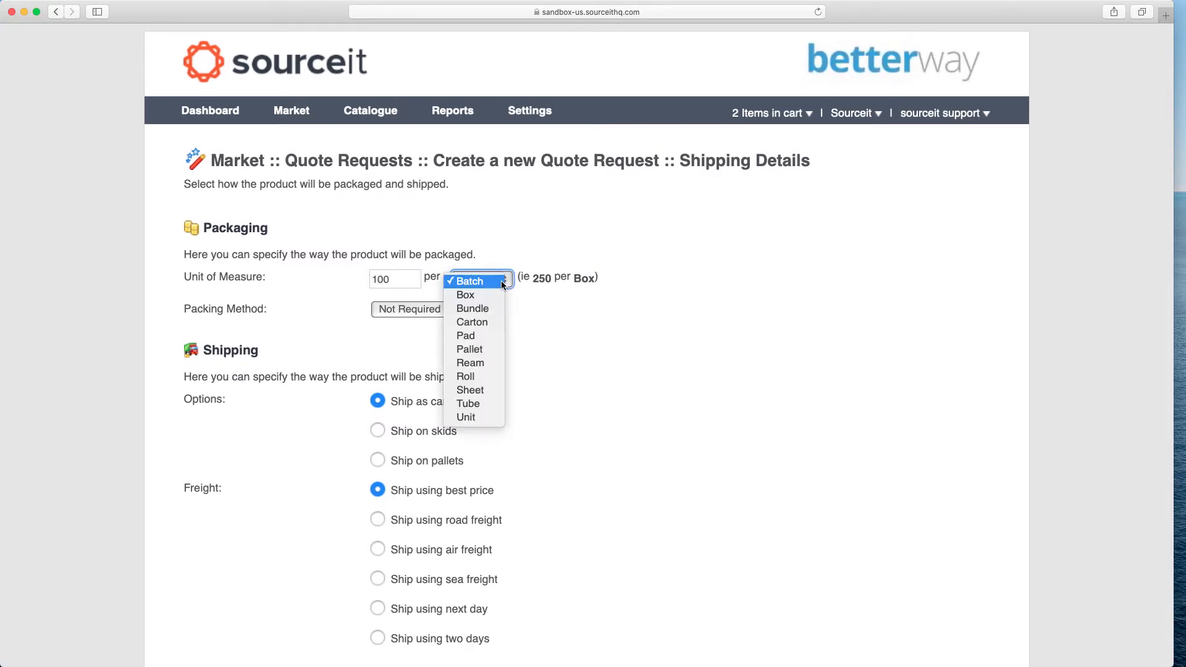
key("Down")
key("Down")
key("Down")
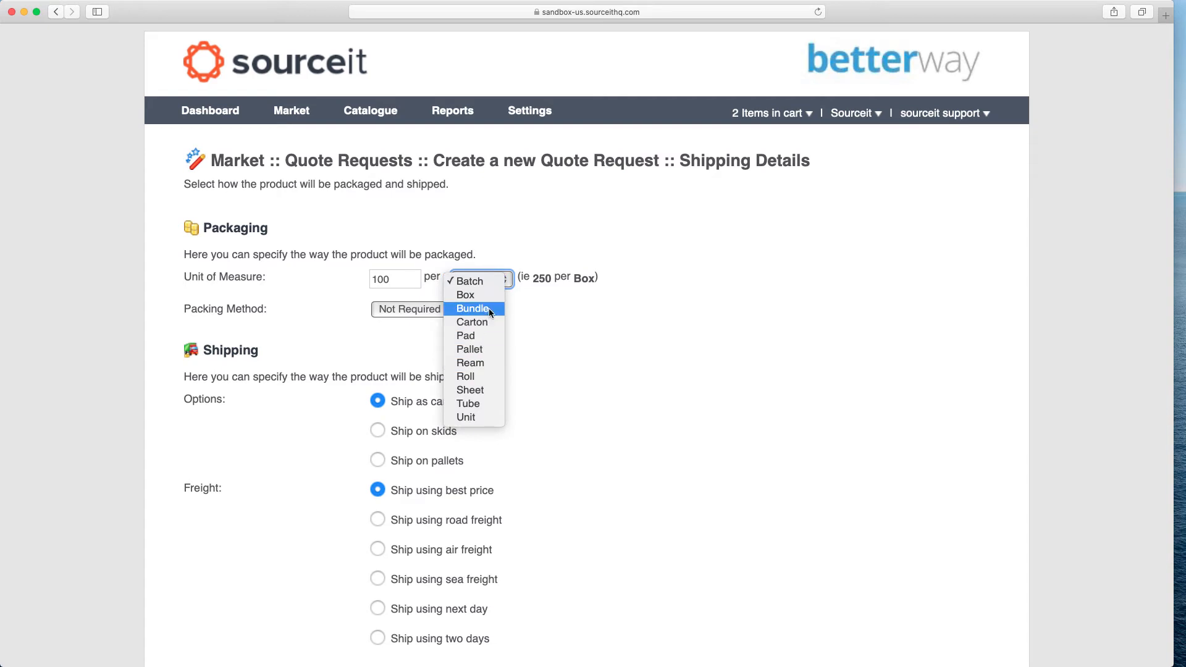
left_click(488, 309)
Set the packing method to Other and enter "Wrap in bundles of 100 with plastic shrink wrap" as packing details.
scroll(490, 312, "down", 2)
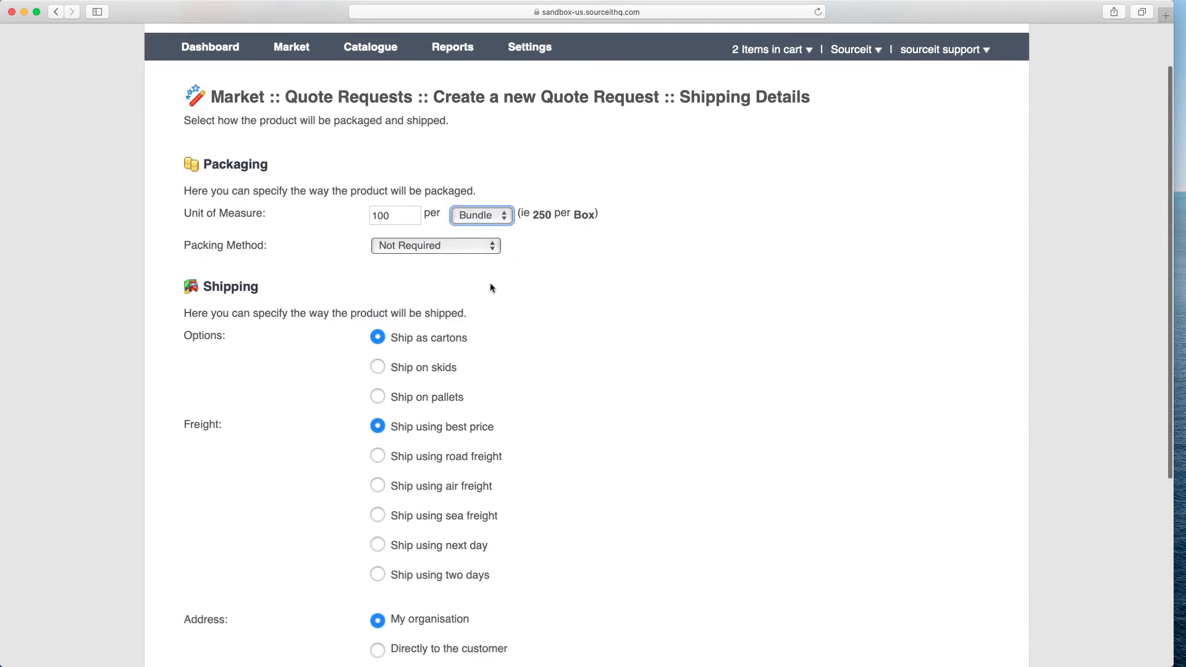
left_click(492, 250)
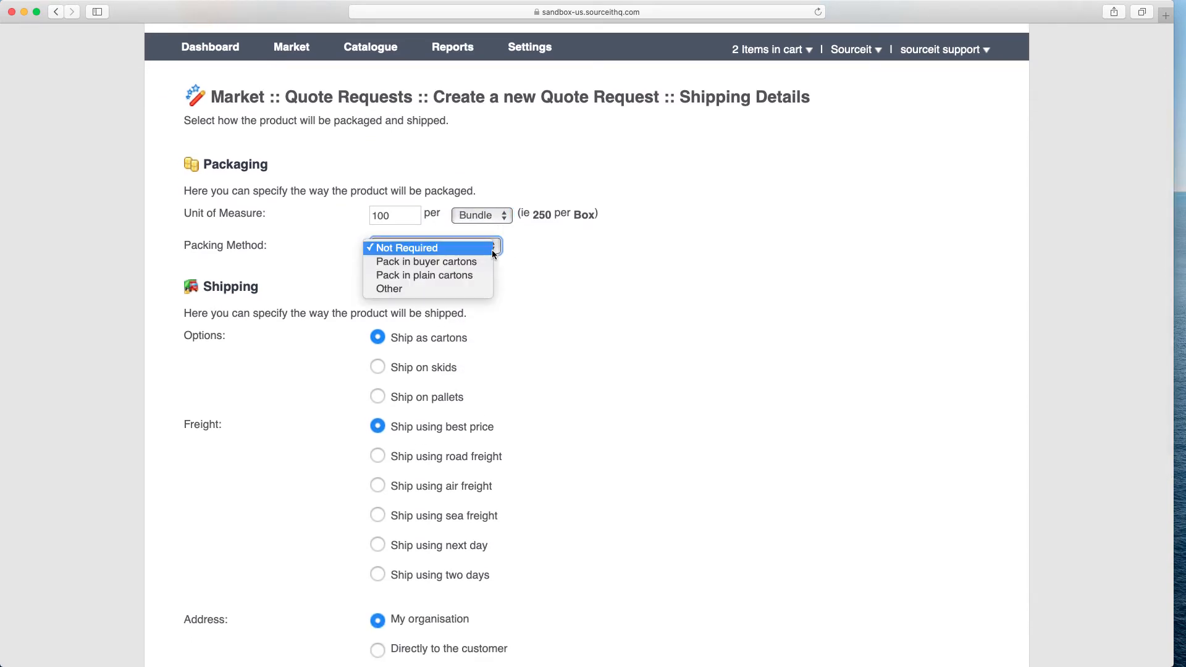
left_click(407, 289)
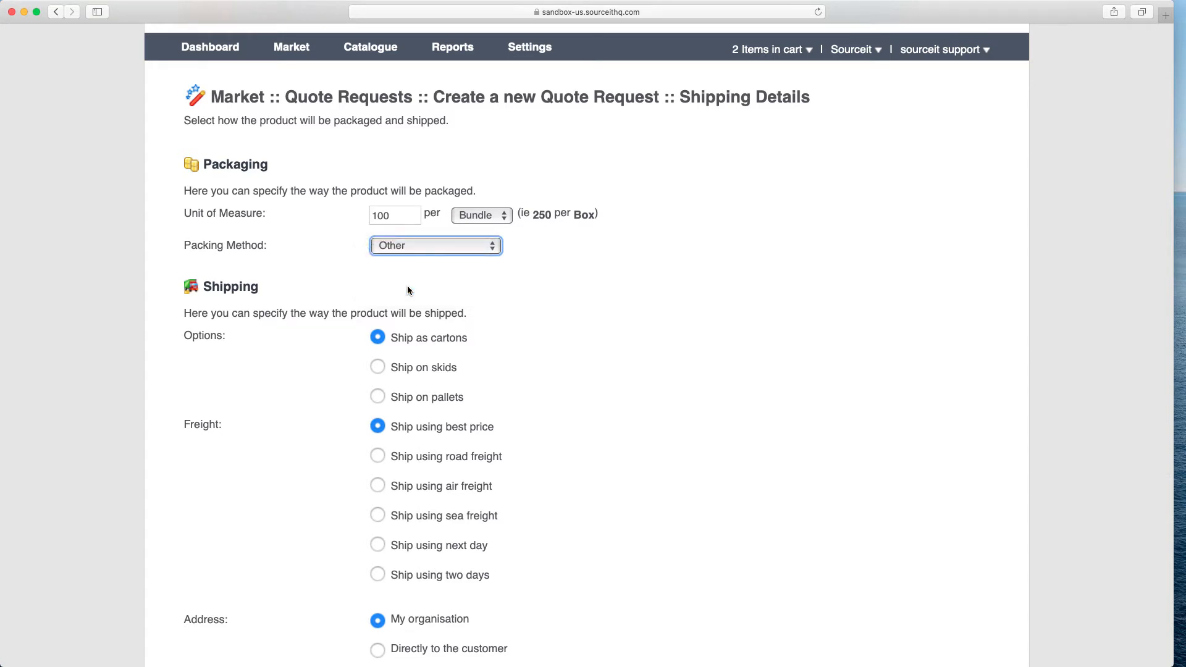
left_click(406, 289)
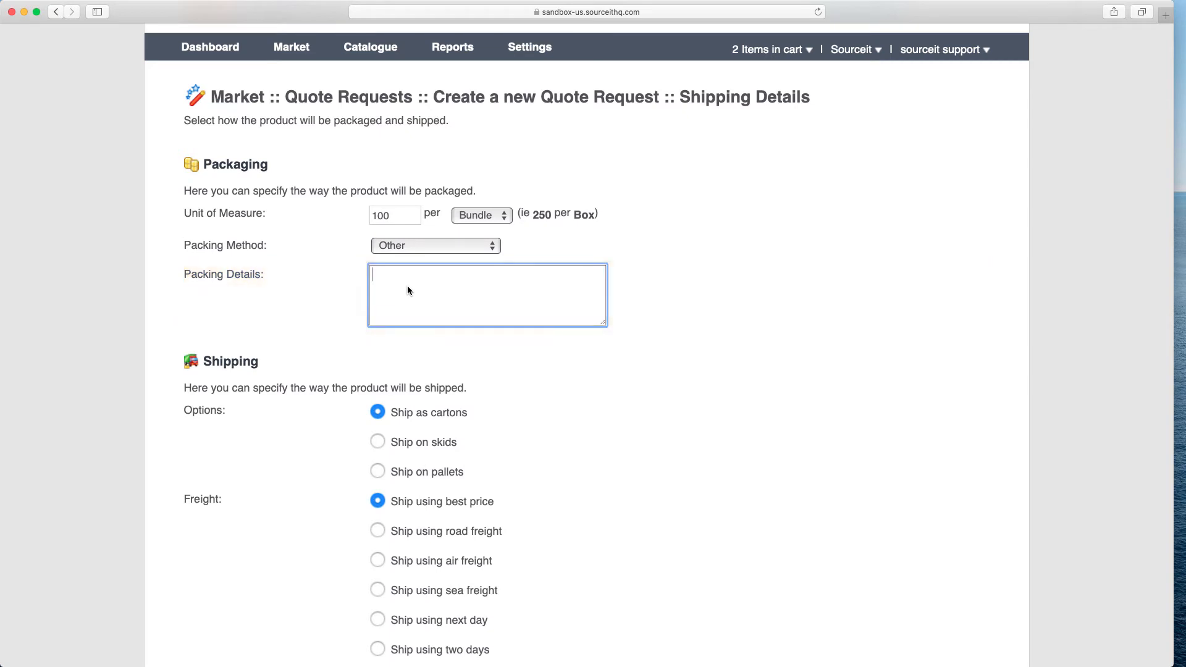
type("Wrap in bundles of 100 with plastic shrink wrap")
left_click(691, 340)
Choose Warehouse as the shipping address and select Print 27 as the warehouse supplier.
scroll(692, 340, "down", 3)
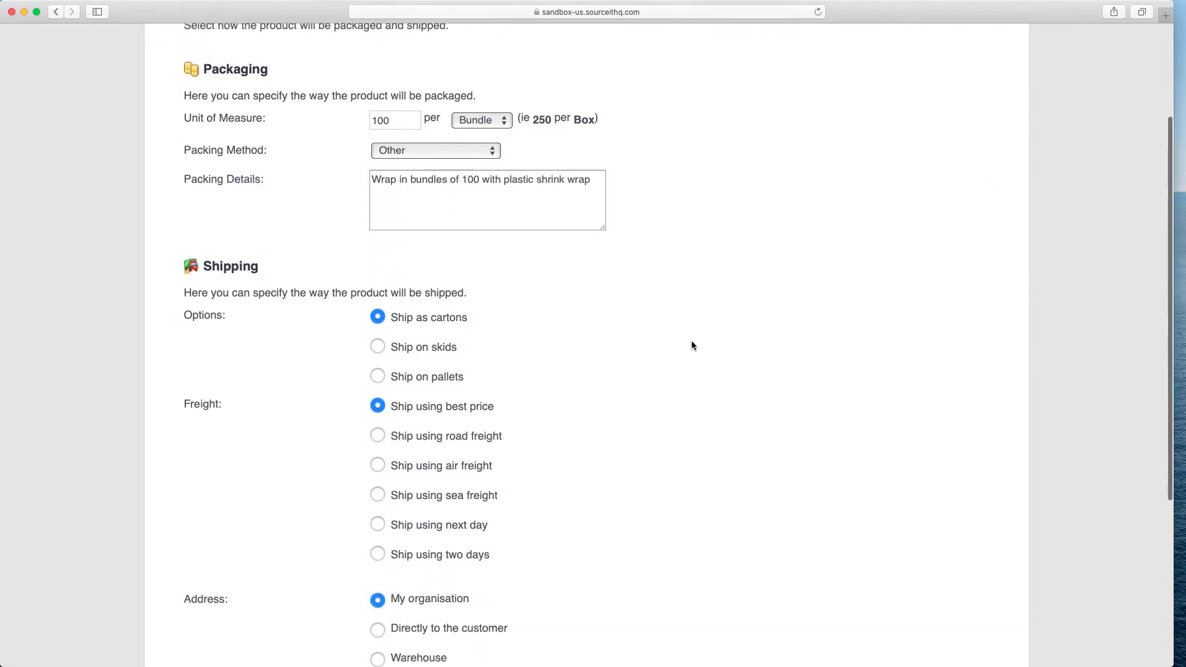
scroll(378, 312, "down", 3)
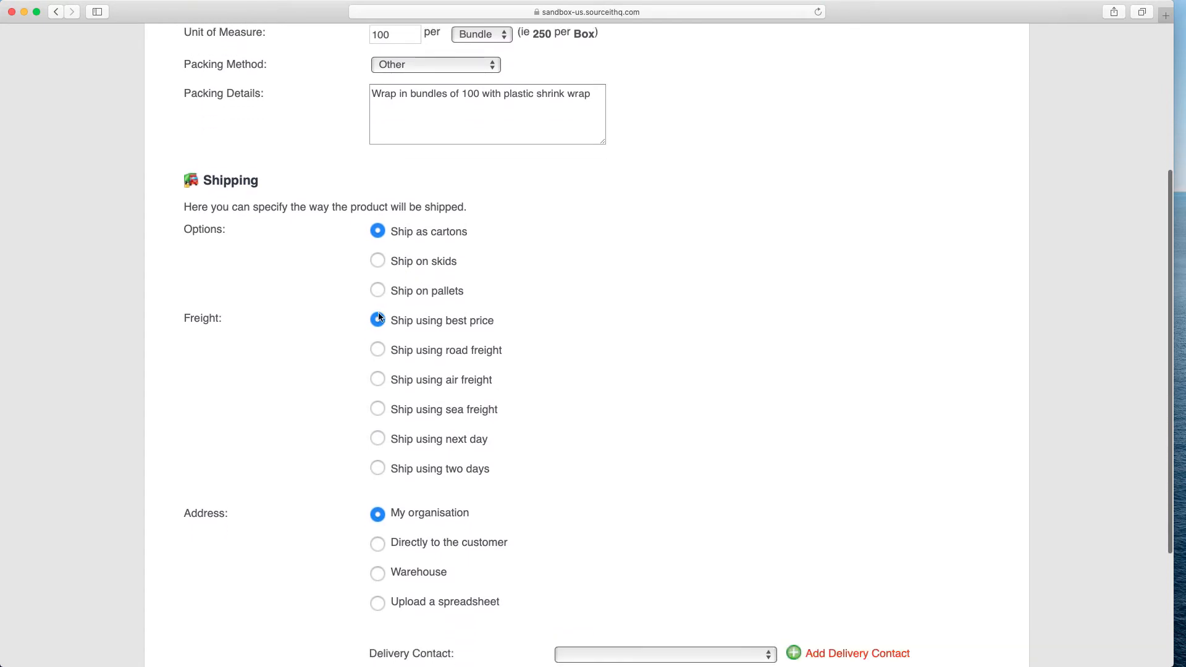
scroll(378, 316, "down", 3)
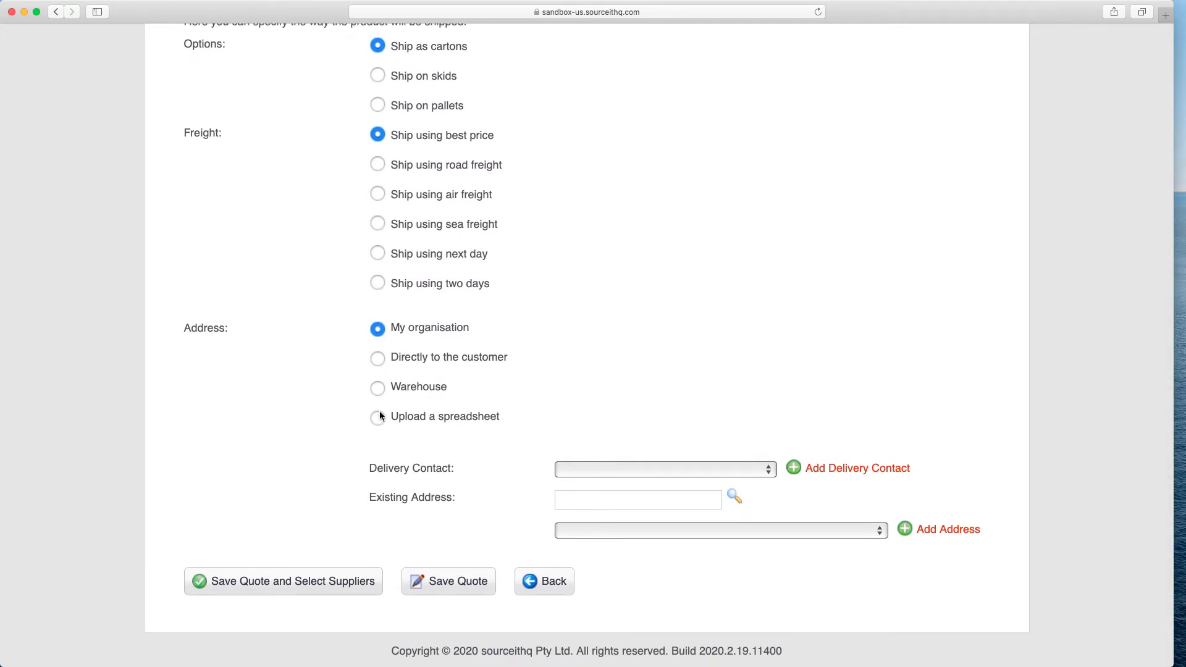
left_click(378, 389)
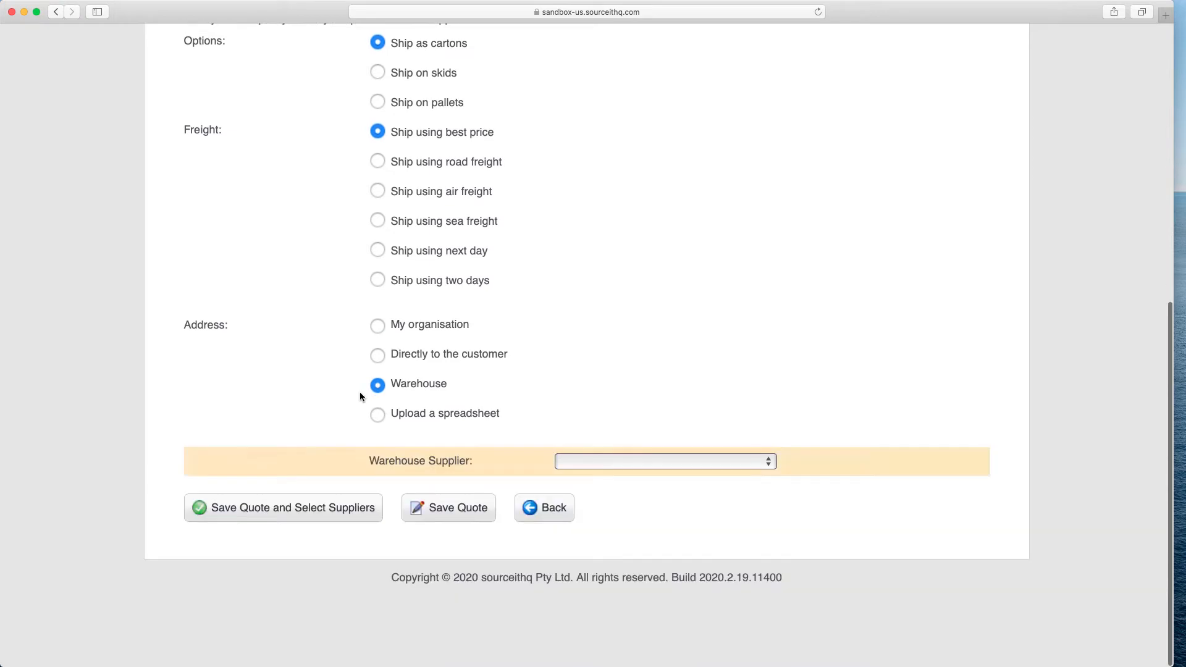
left_click(583, 469)
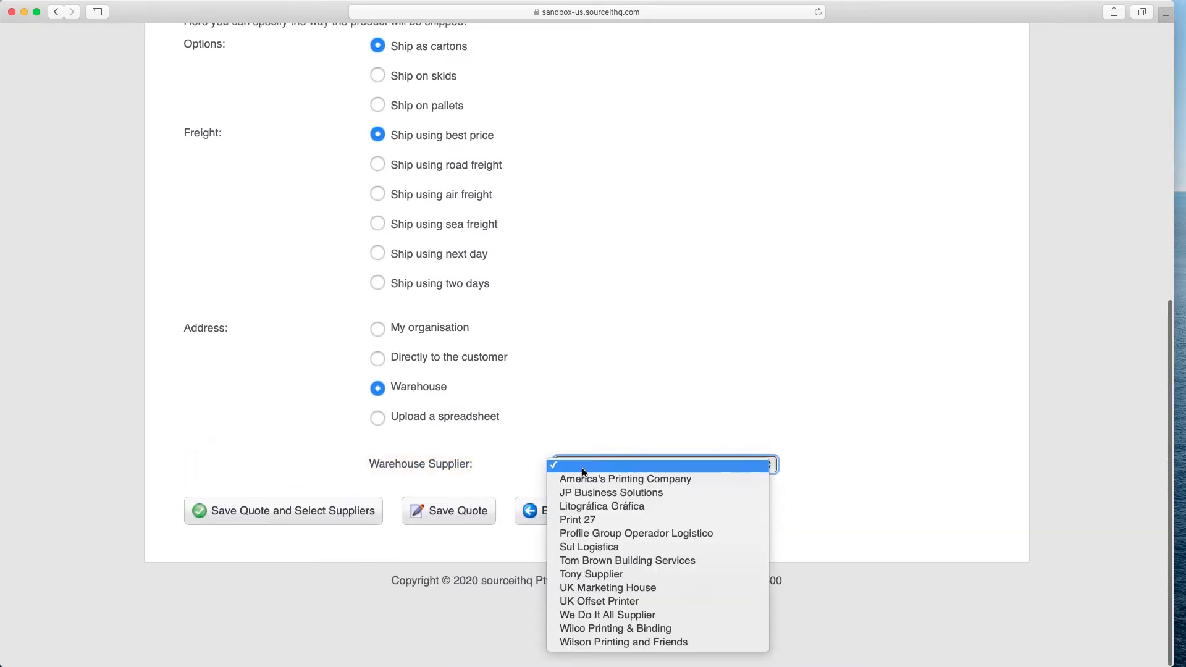
left_click(587, 521)
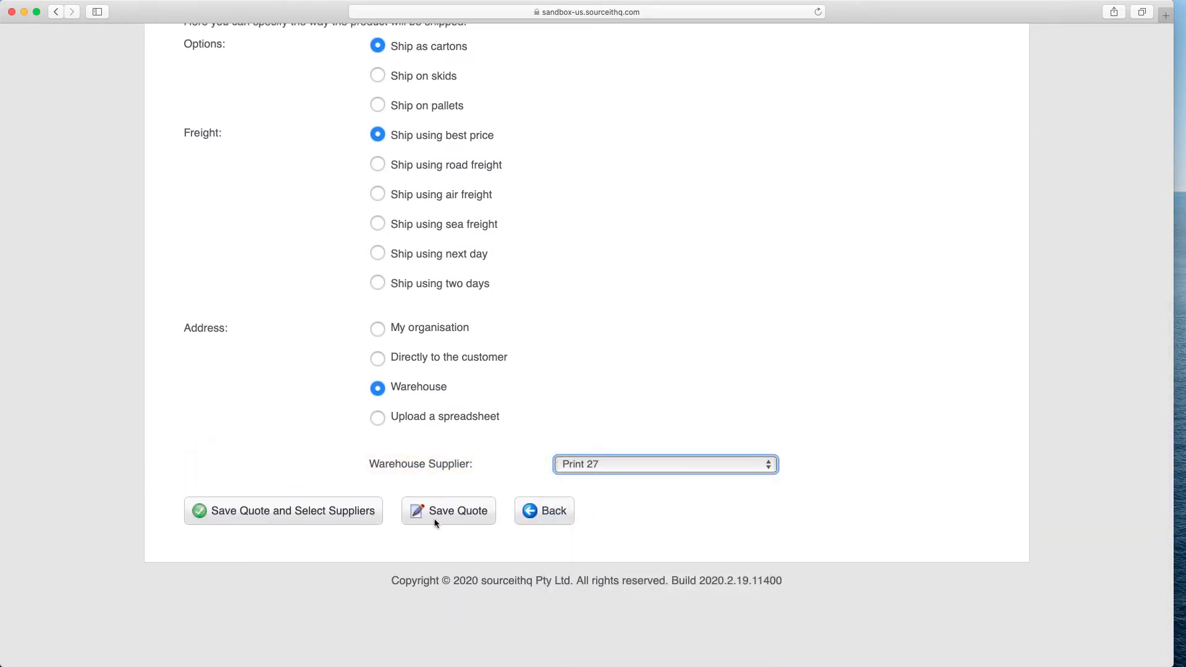
Save the quote and submit the request to Tony Supplier, Print 27 and Wilson Printing and Friends only.
left_click(278, 517)
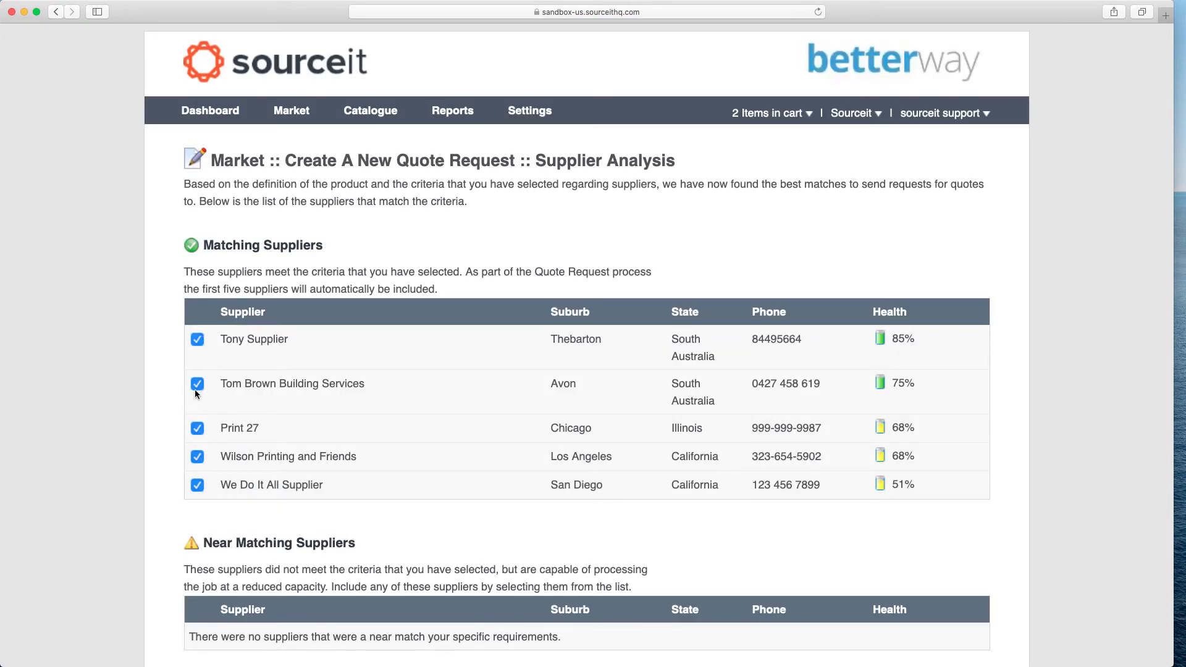
scroll(194, 389, "down", 3)
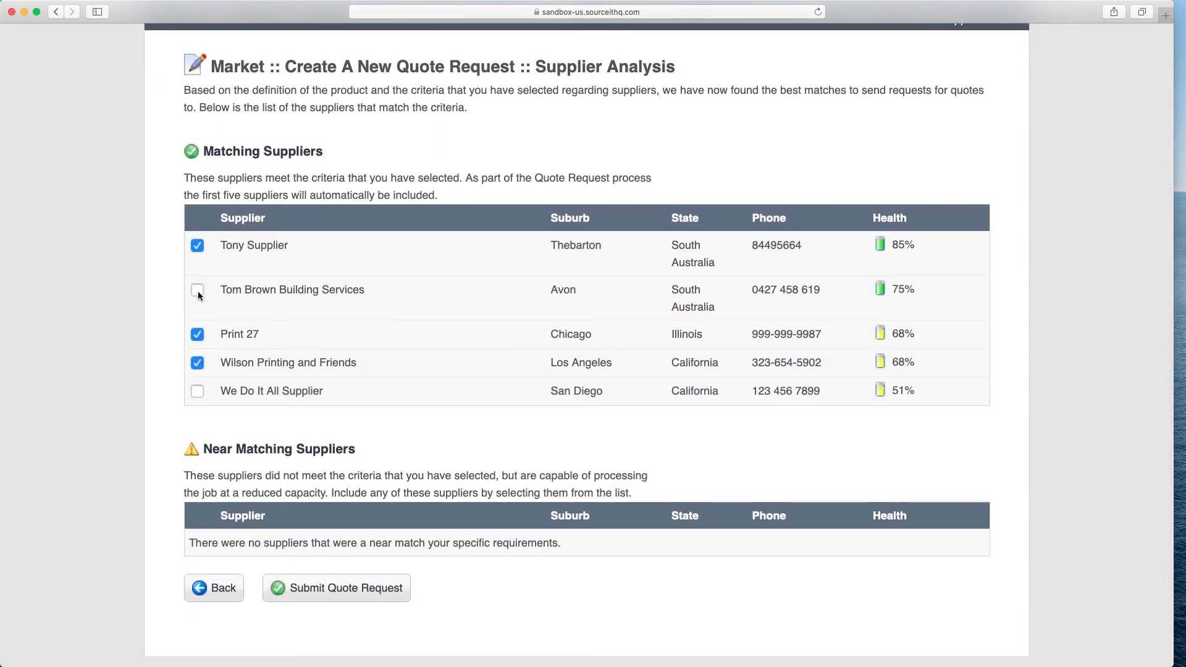
left_click(363, 592)
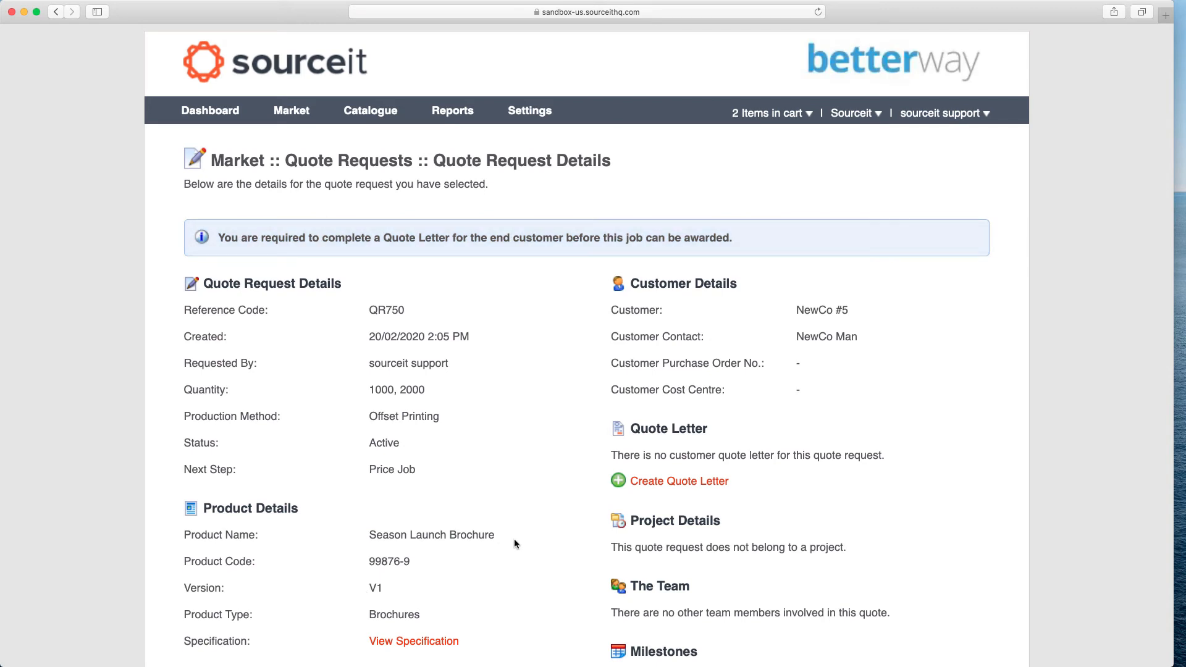
Review the submitted quote request's product details, shipping details and quote responses.
scroll(516, 544, "down", 3)
scroll(516, 543, "down", 3)
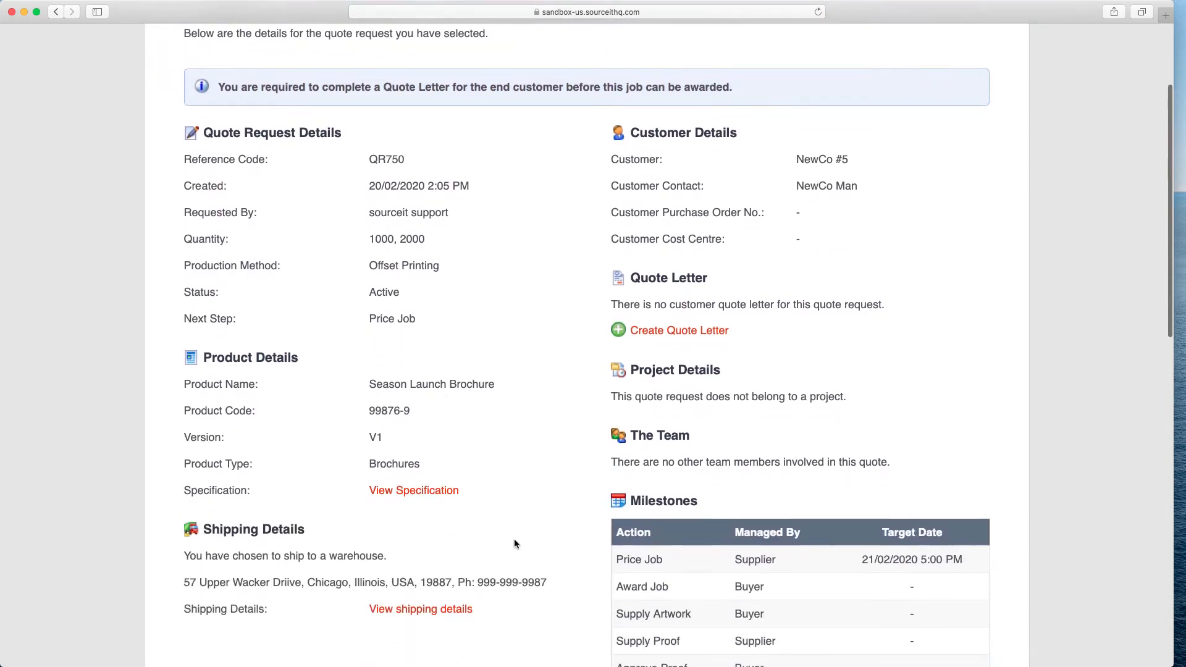
left_click_drag(369, 345, 471, 350)
left_click_drag(372, 368, 370, 368)
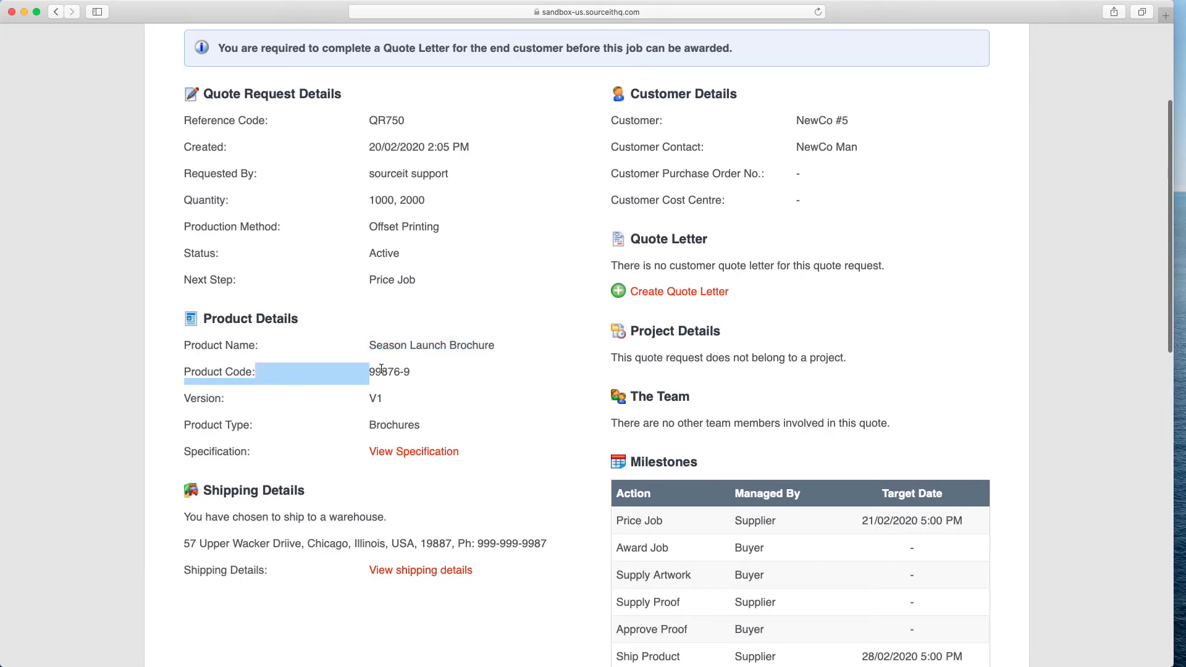
left_click(381, 369)
scroll(381, 369, "down", 7)
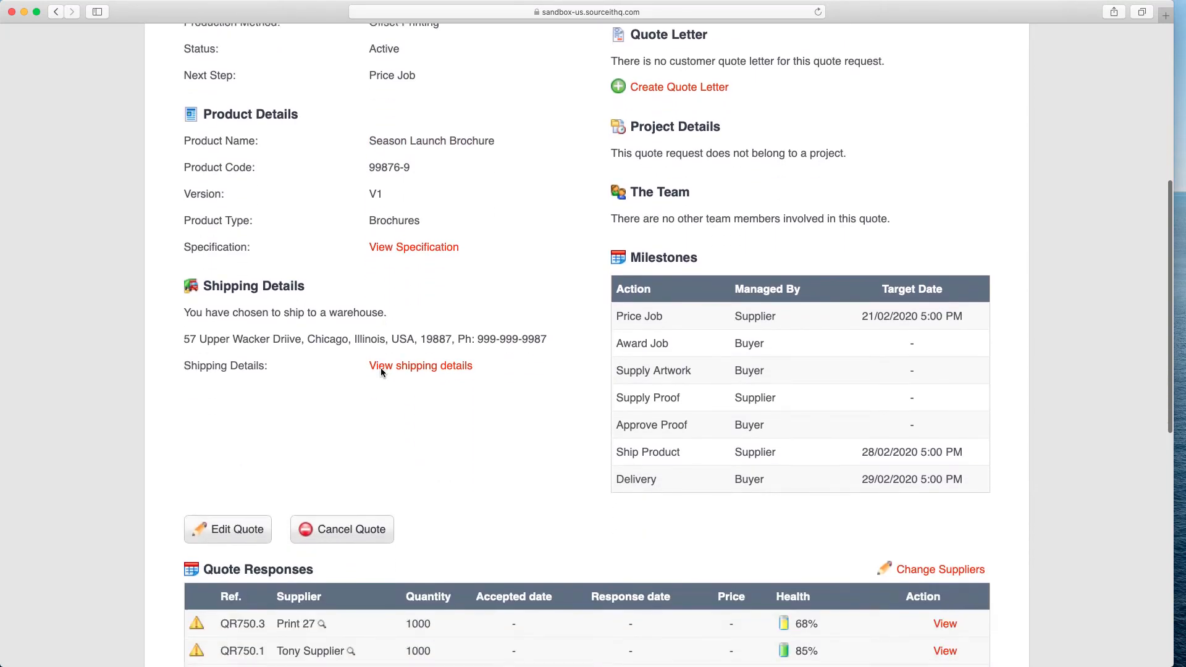
left_click_drag(290, 340, 330, 342)
scroll(330, 344, "down", 6)
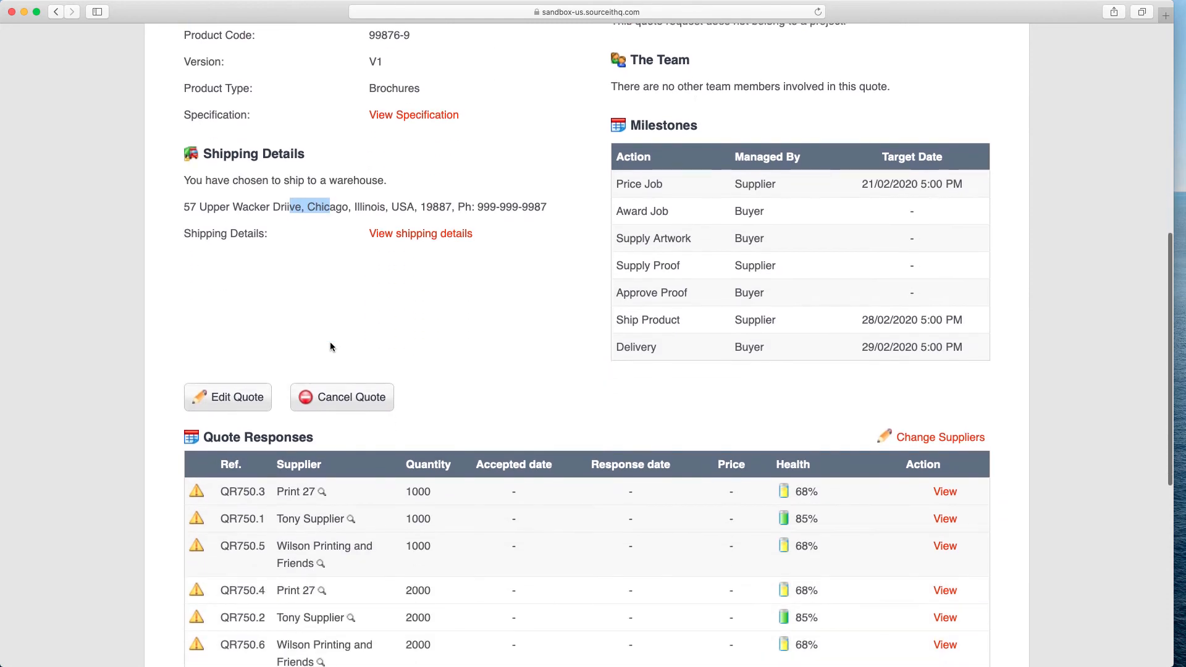
scroll(330, 346, "down", 4)
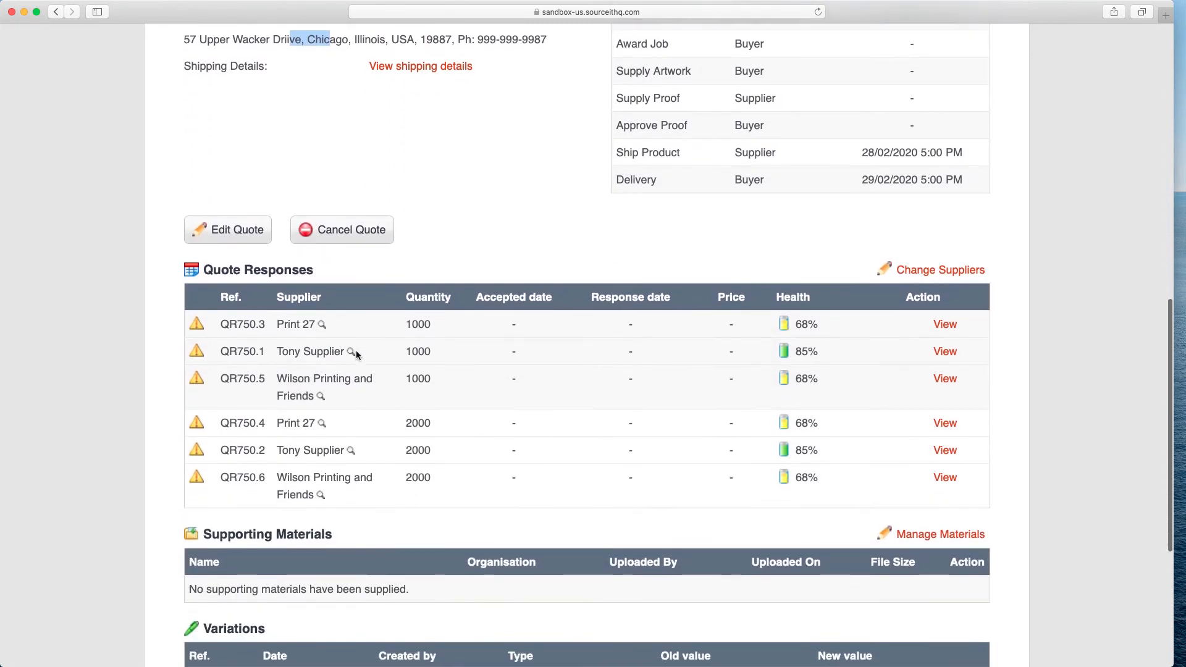
Change the quote request's suppliers to also include Tom Brown Building Services and update the supplier selection.
scroll(474, 392, "down", 2)
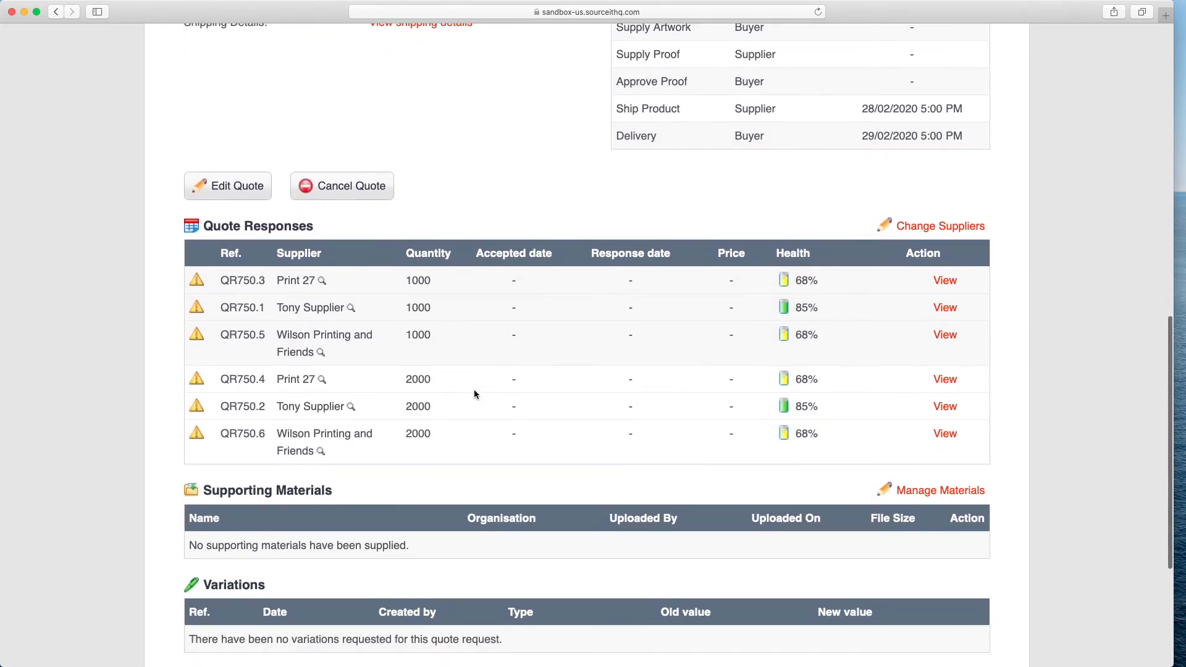
left_click(930, 227)
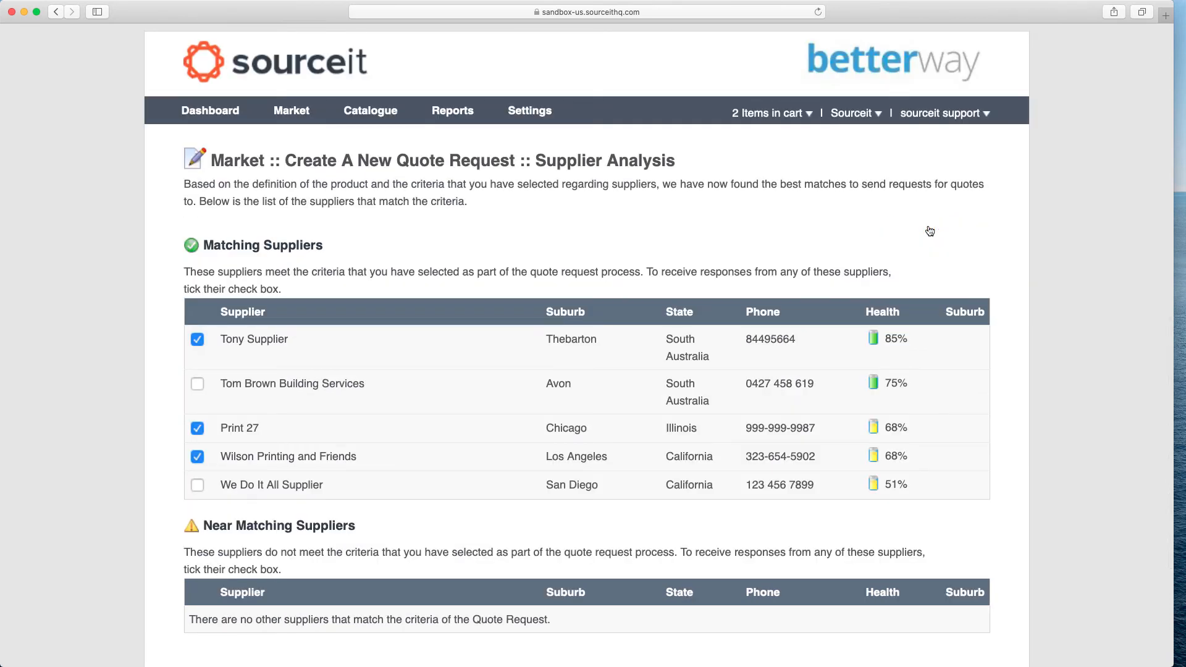
left_click(197, 384)
scroll(201, 383, "down", 5)
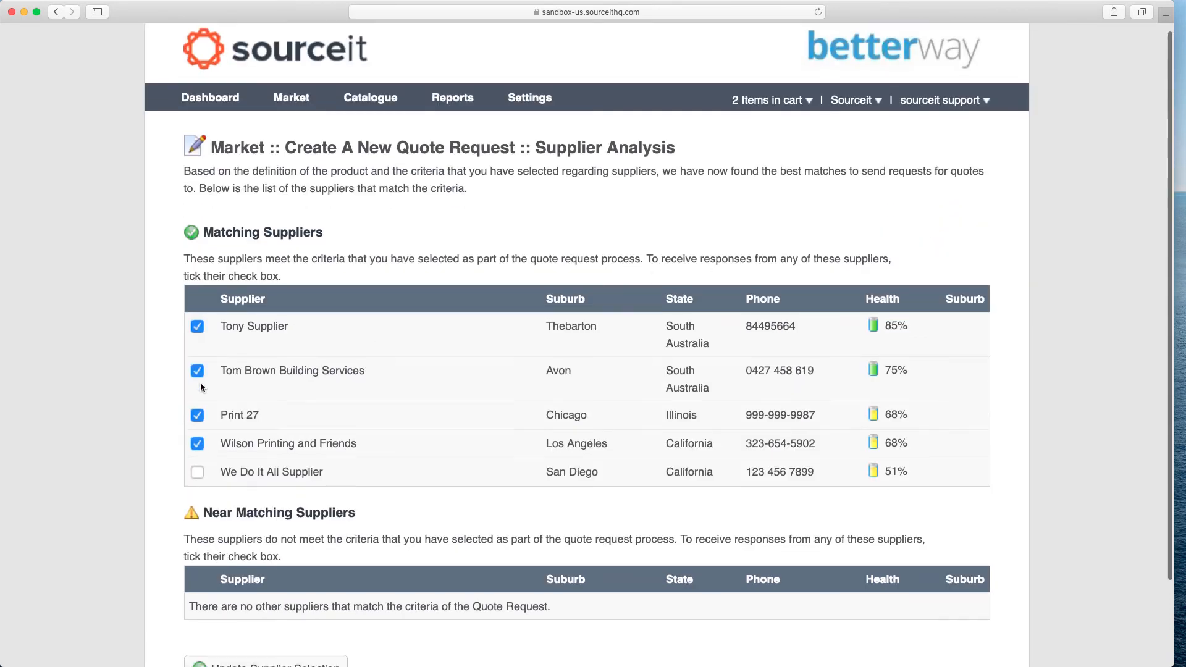
left_click(270, 575)
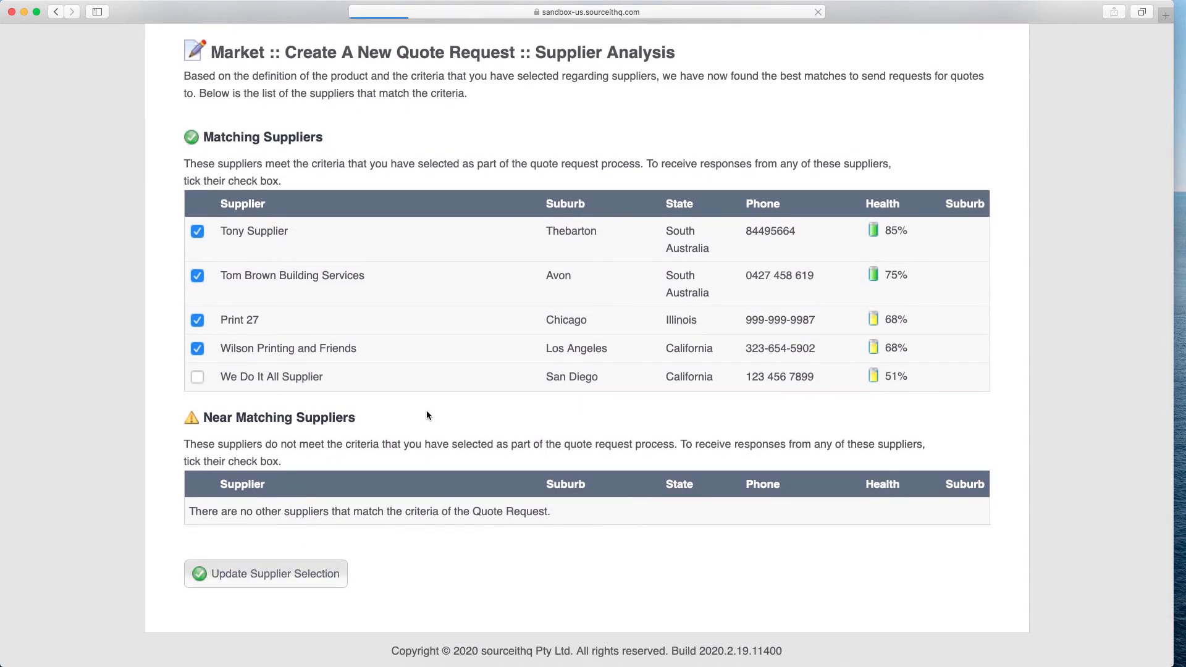
Send a message on the quote request saying "Please return your bids as quickly as possible.".
scroll(491, 426, "down", 5)
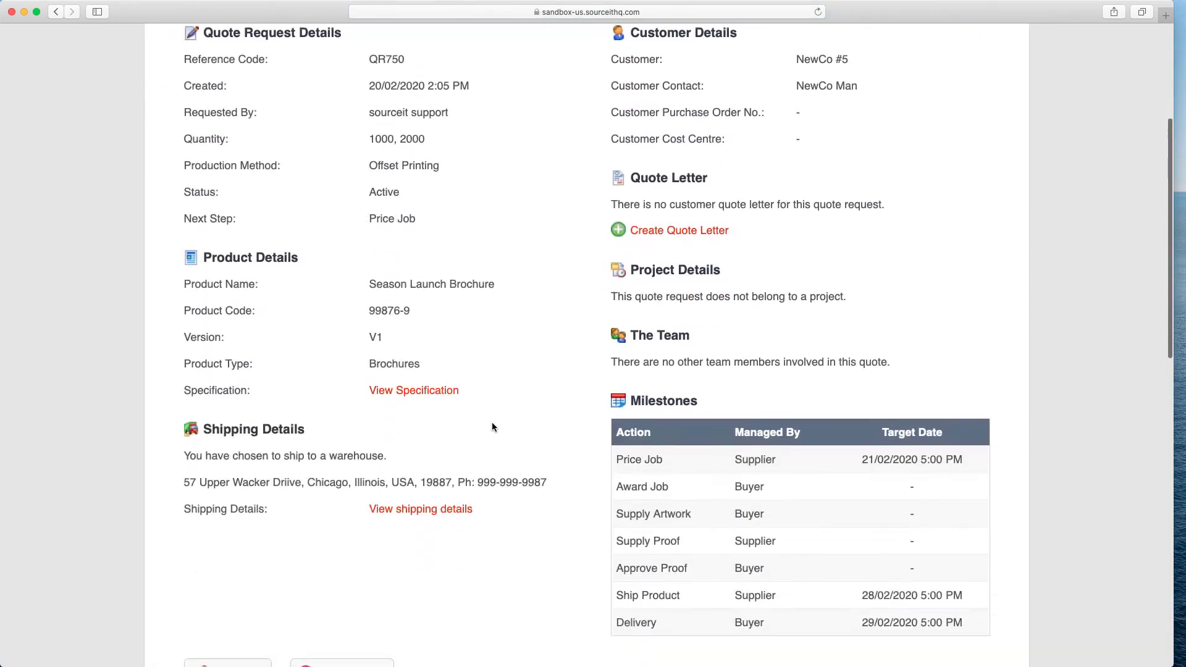
scroll(491, 426, "down", 10)
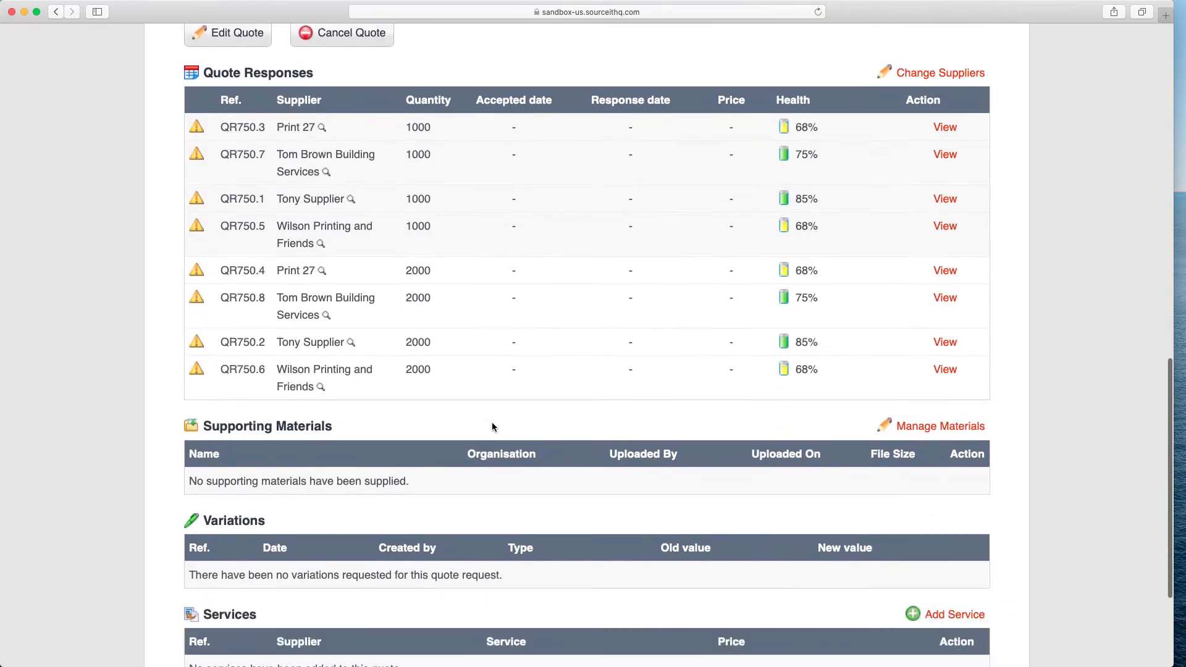
scroll(493, 427, "down", 4)
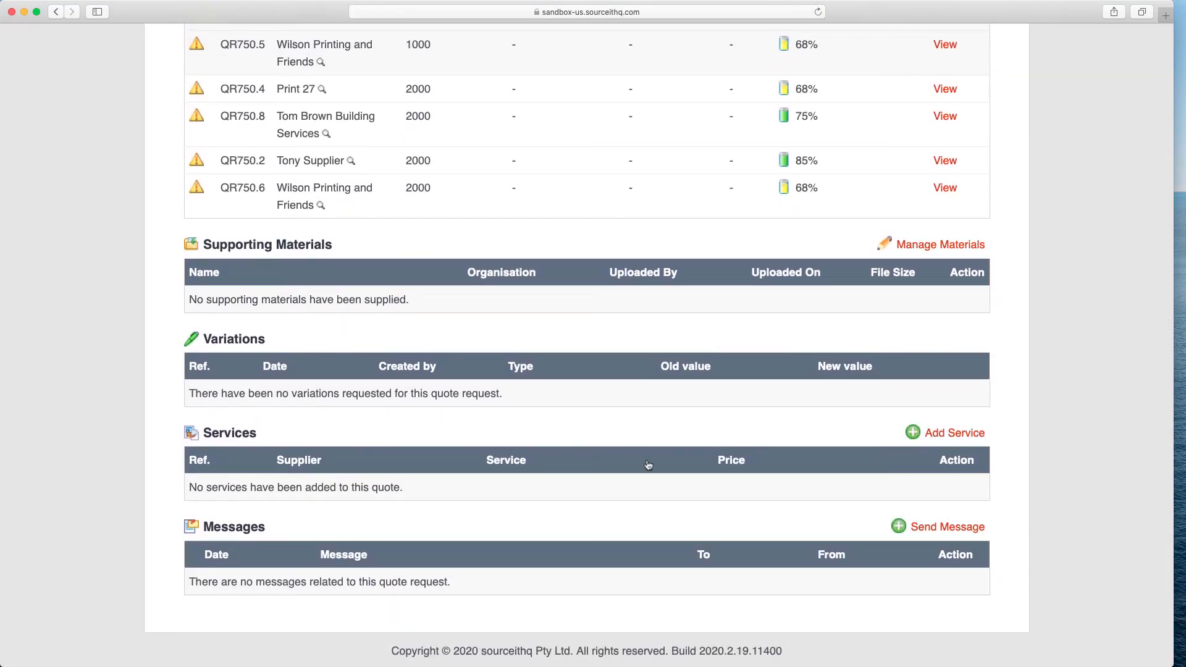
left_click(927, 528)
type("Pl")
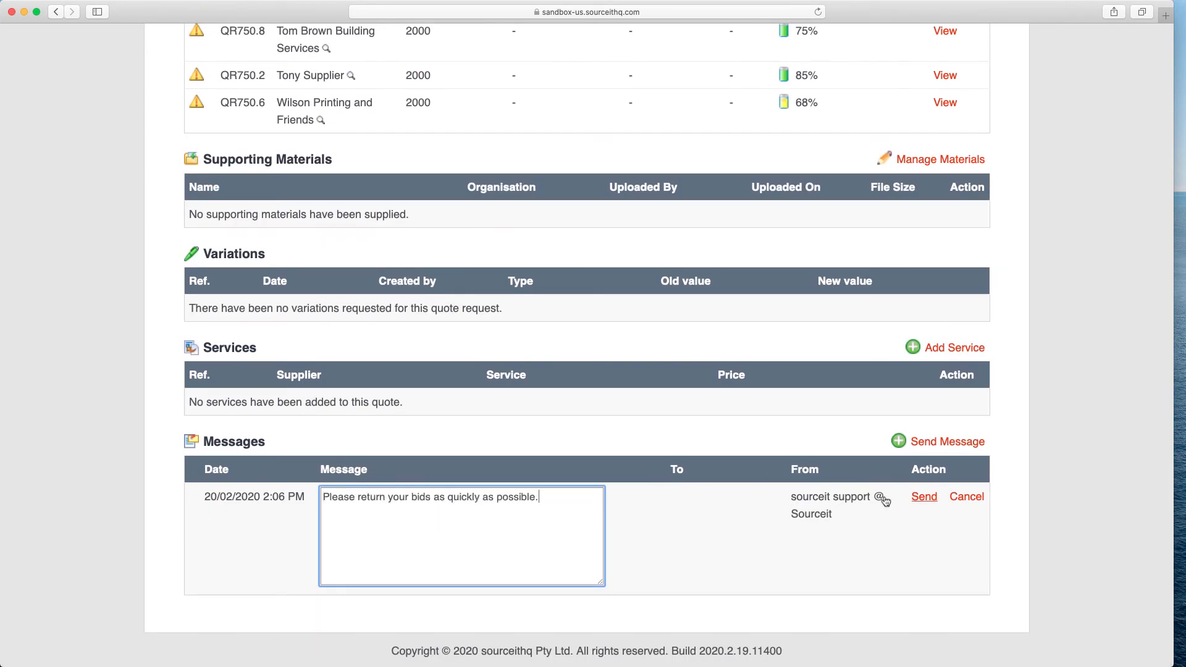
left_click(925, 502)
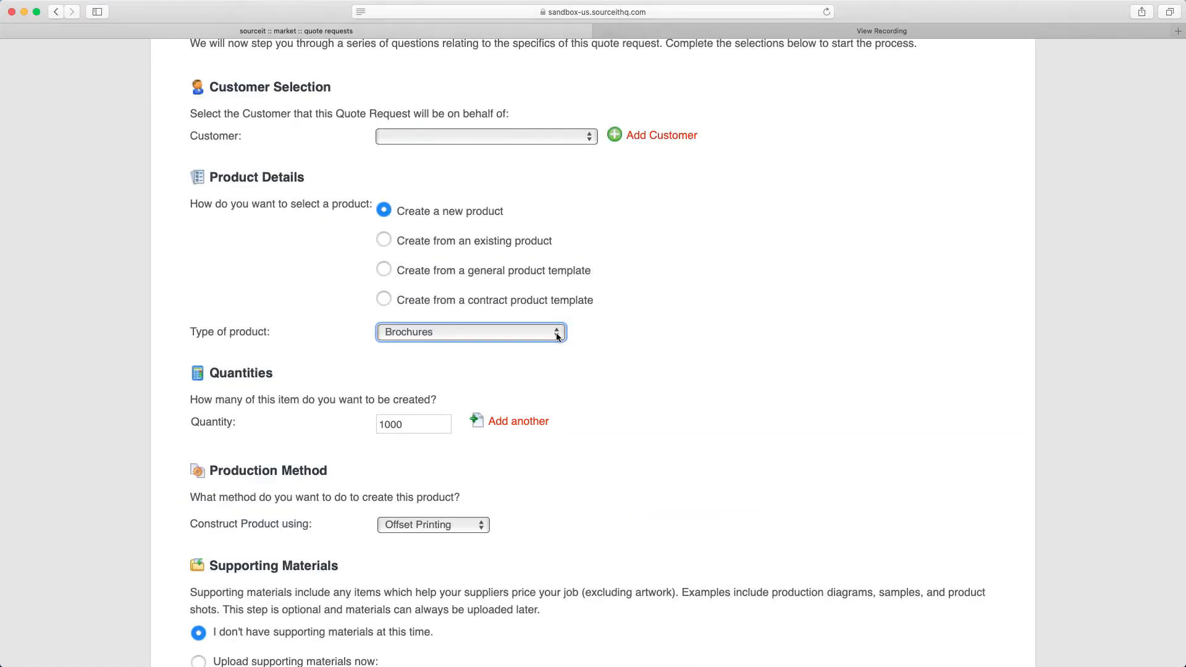
Start a new quote request and set the type of product to NCR/Carbonless Books & Pads.
left_click(532, 331)
scroll(532, 444, "down", 5)
scroll(532, 444, "down", 10)
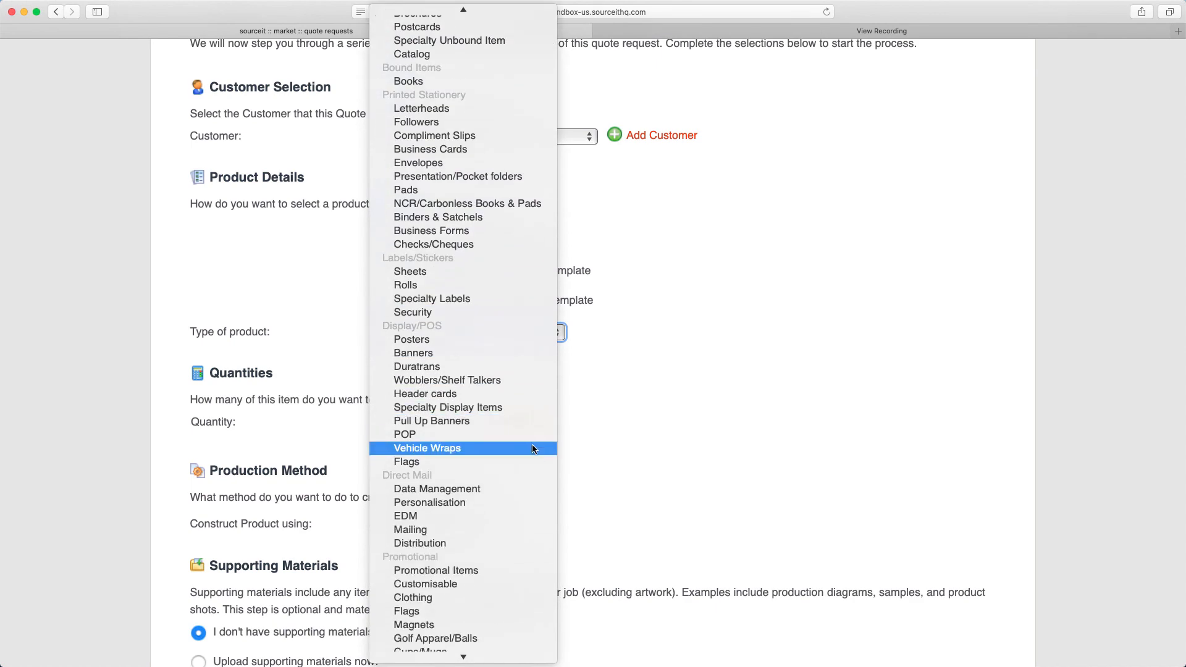
scroll(531, 443, "up", 15)
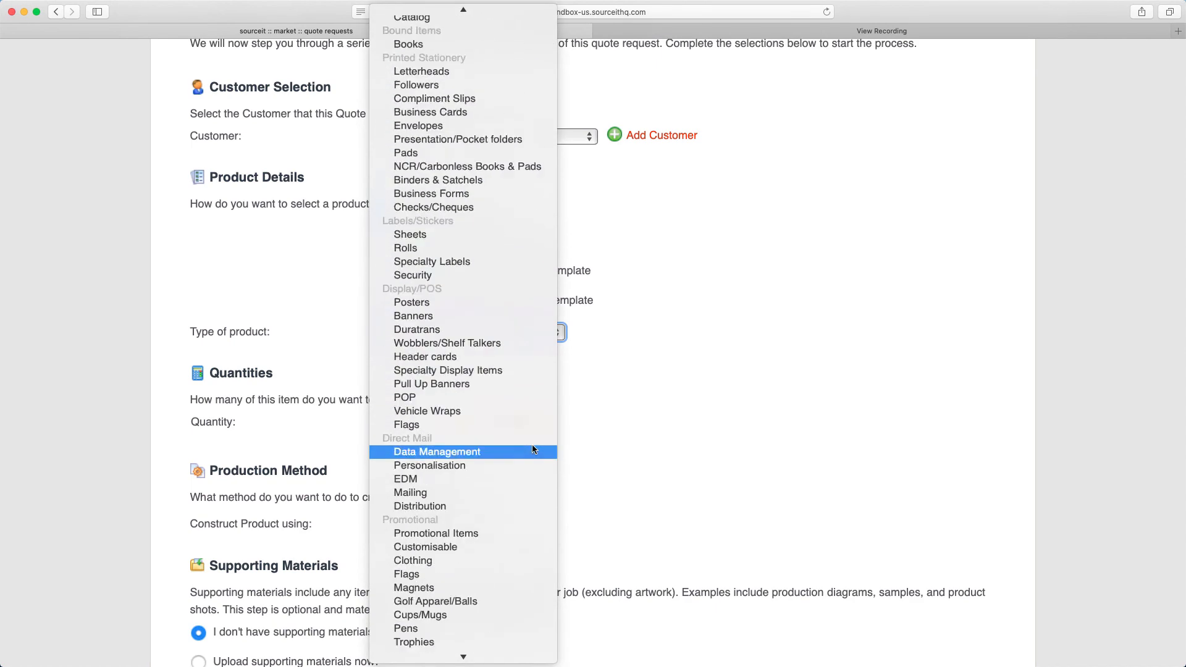
left_click(517, 220)
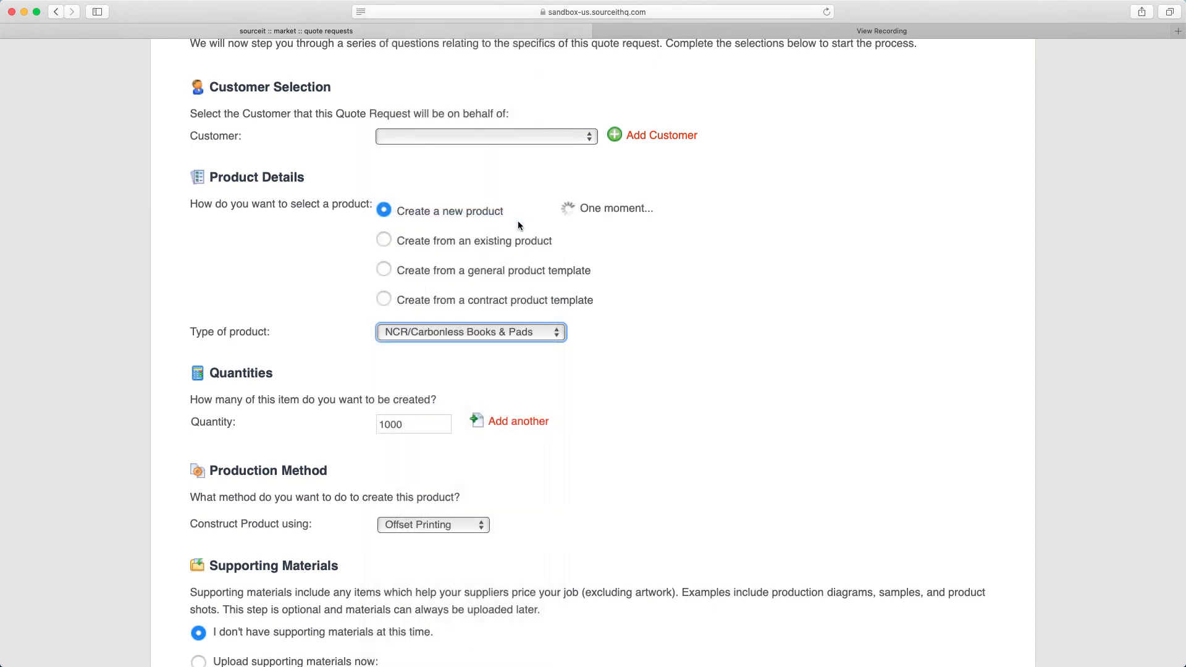
Set the product's page binding to Unbound.
scroll(348, 329, "down", 3)
scroll(347, 332, "down", 1)
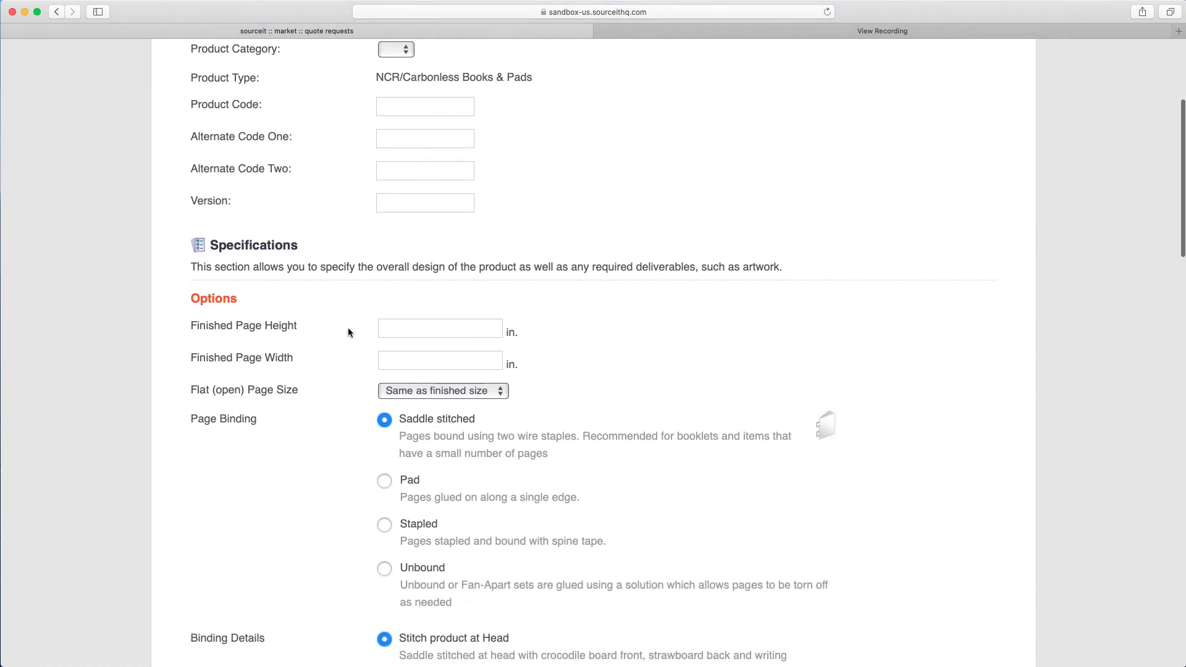
left_click_drag(377, 77, 507, 77)
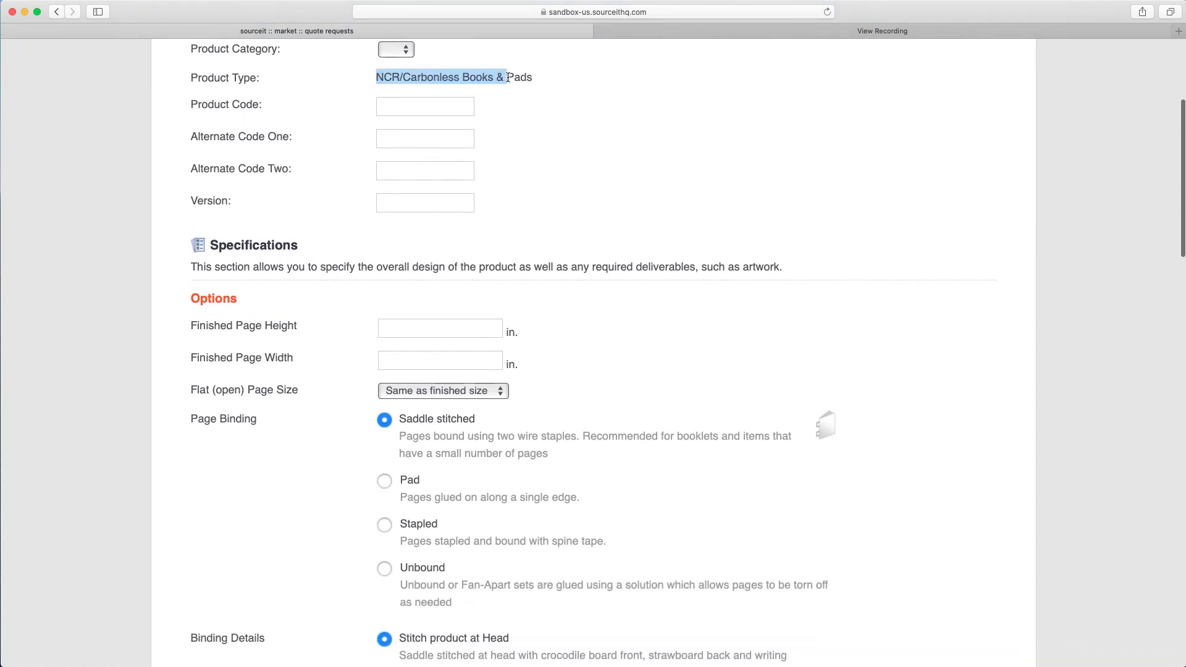
scroll(347, 395, "down", 5)
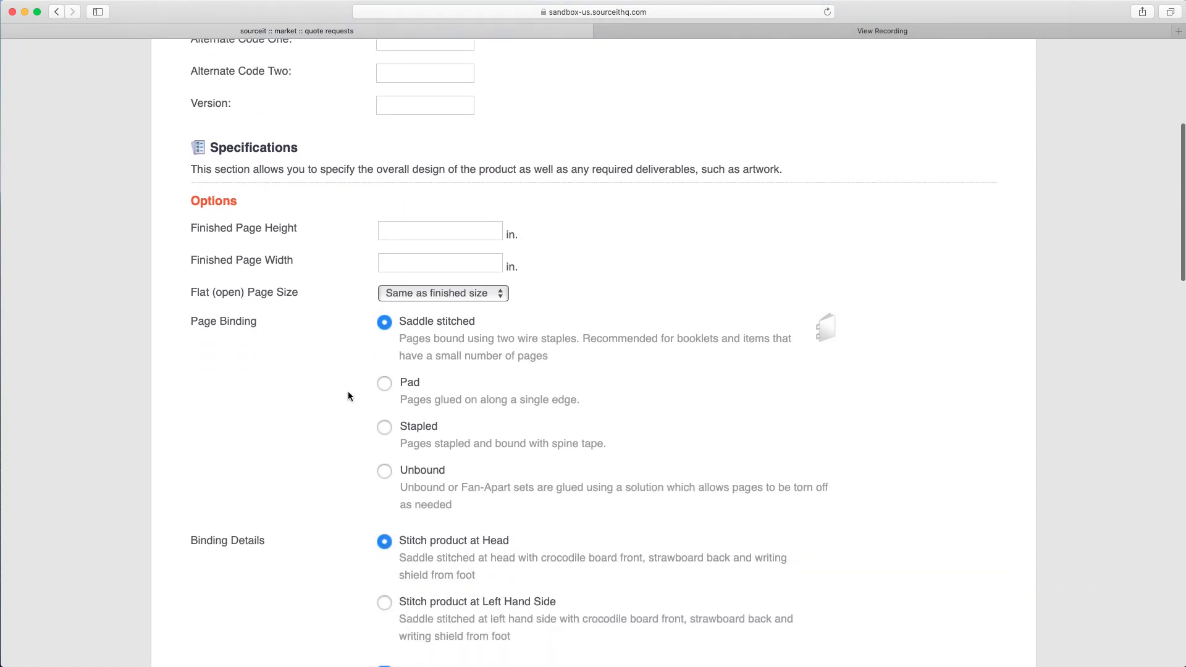
scroll(347, 395, "down", 1)
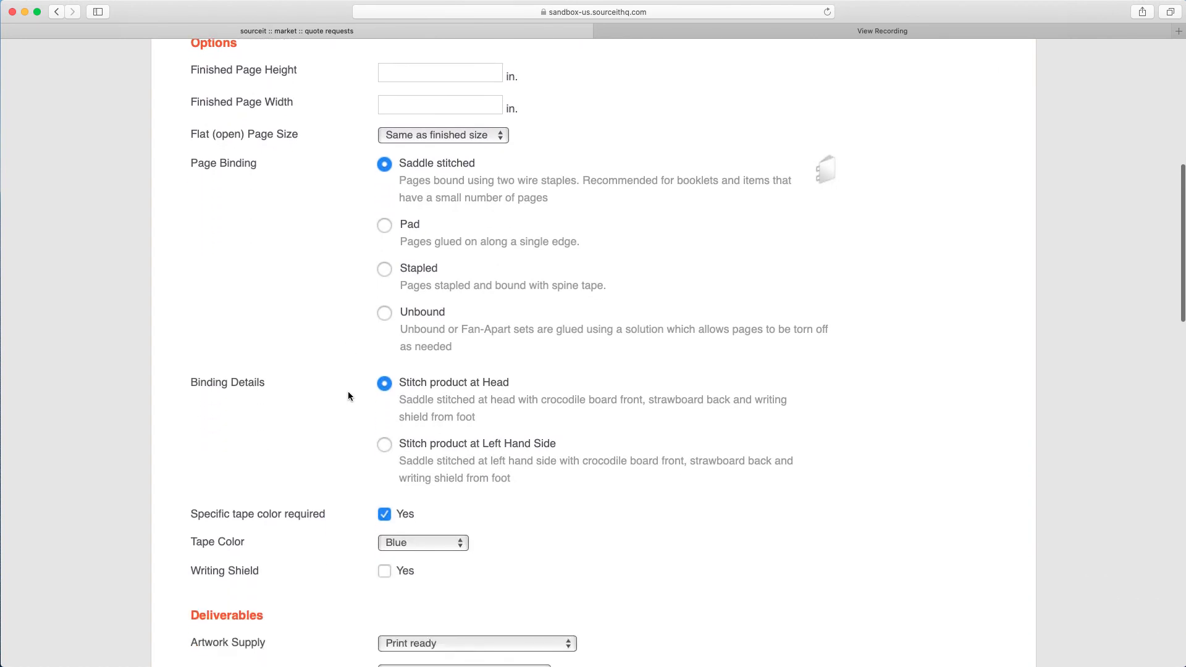
left_click(385, 273)
left_click(384, 270)
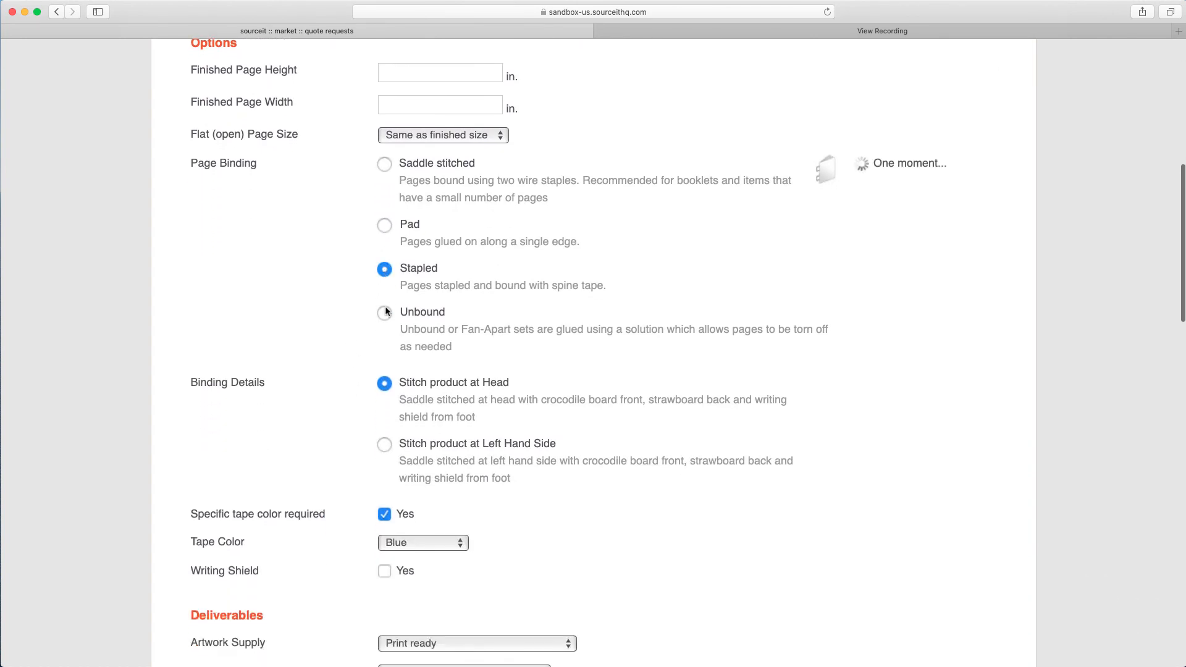
left_click(384, 313)
scroll(346, 422, "down", 5)
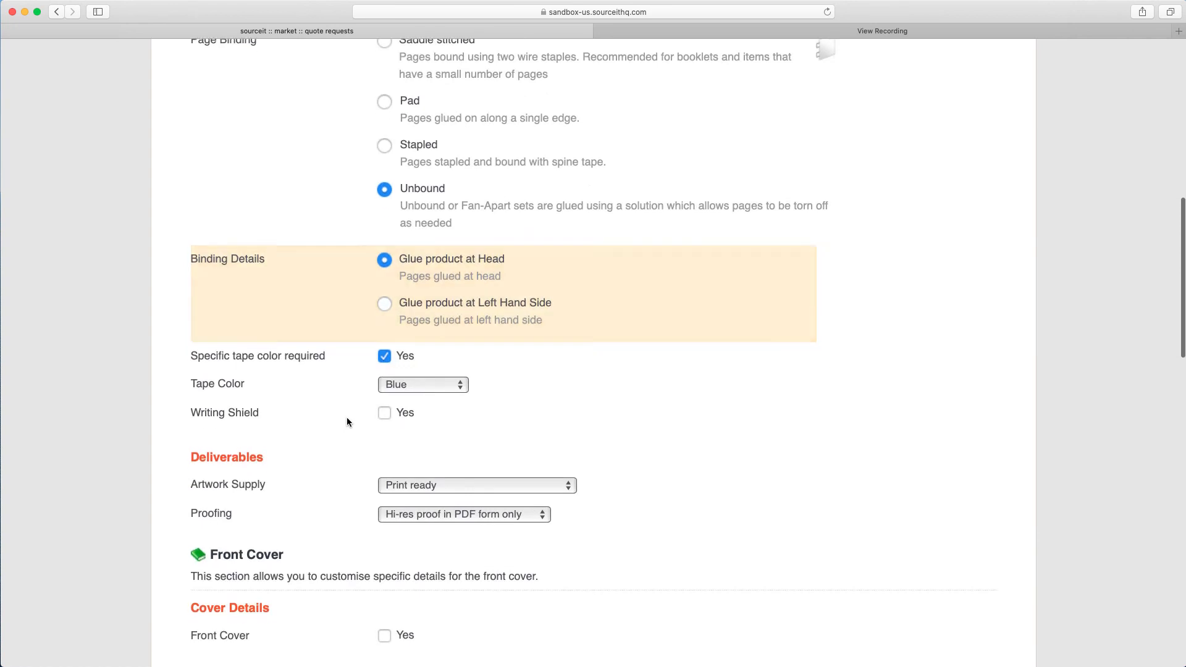
Set the tape color to Red.
left_click(457, 311)
left_click(435, 322)
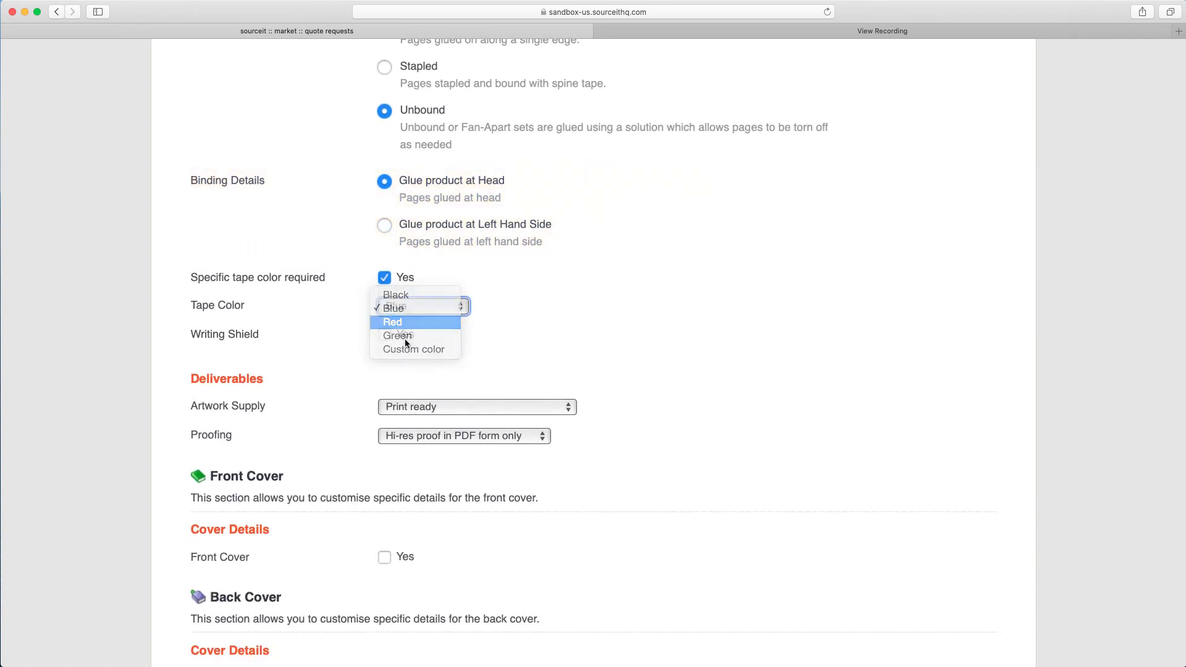
scroll(342, 364, "down", 3)
scroll(343, 366, "down", 5)
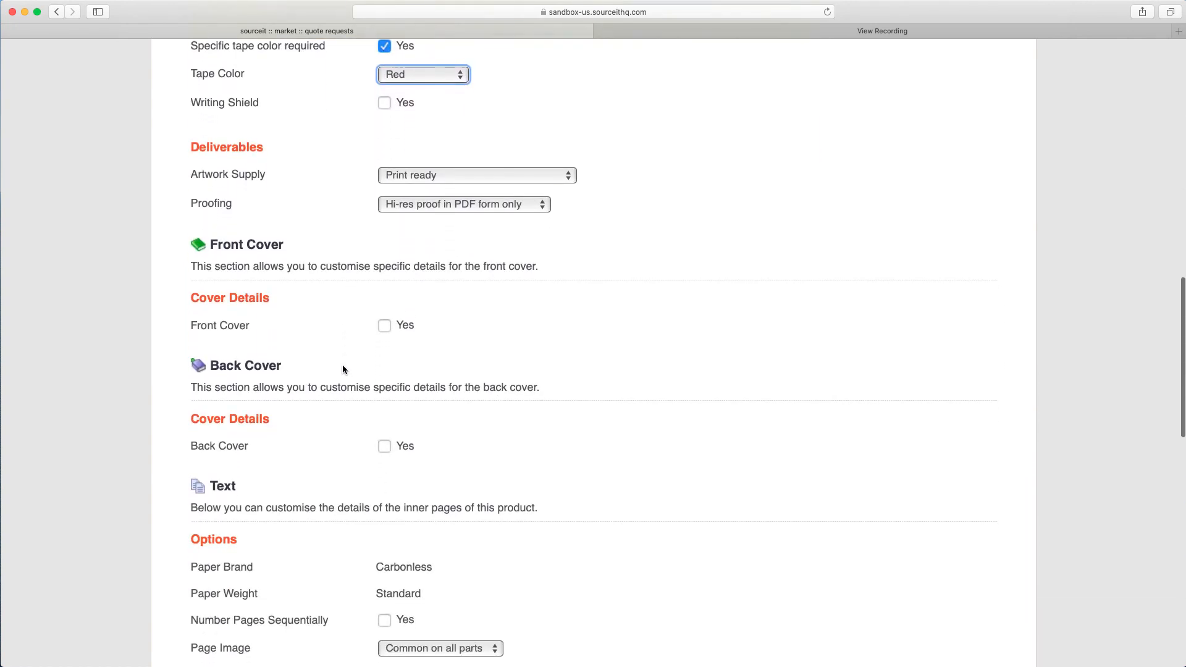
Set Mask Back of Page to All pages in the text options.
scroll(343, 368, "down", 5)
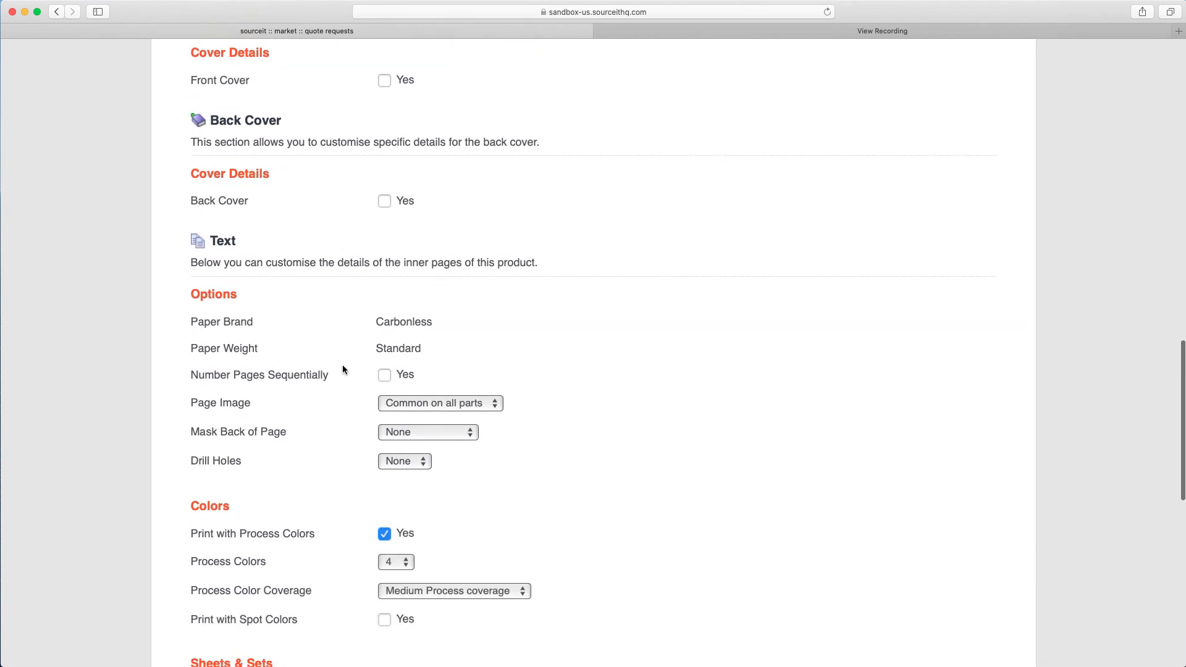
scroll(343, 369, "down", 1)
left_click(470, 279)
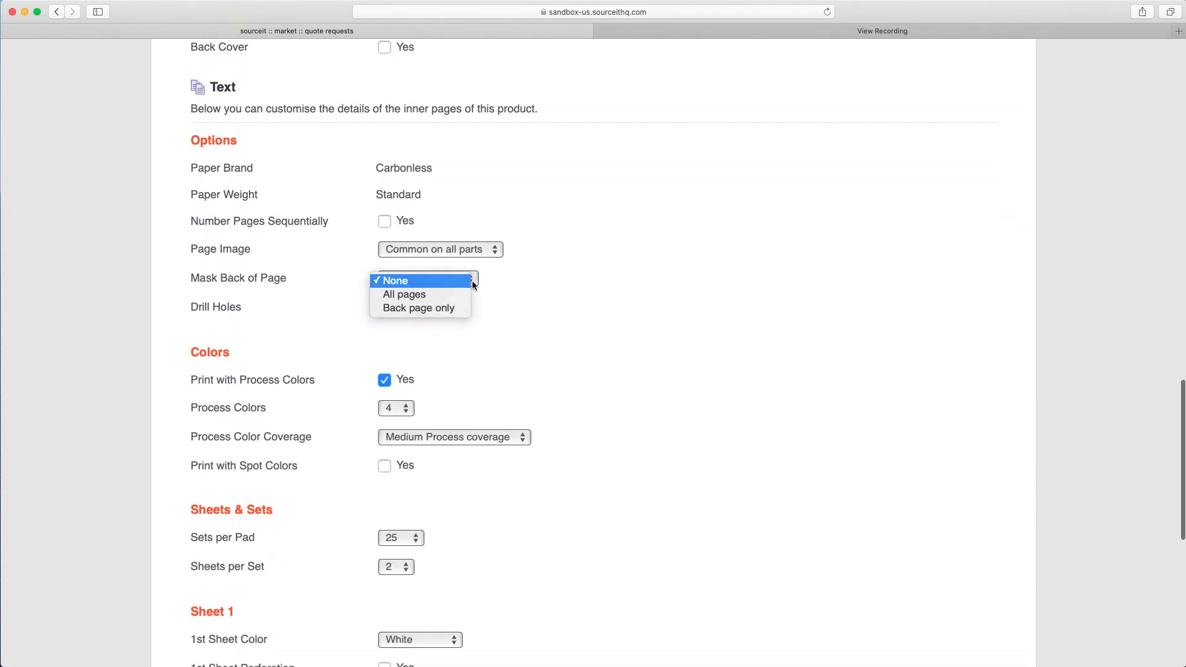
left_click(401, 292)
scroll(357, 346, "down", 4)
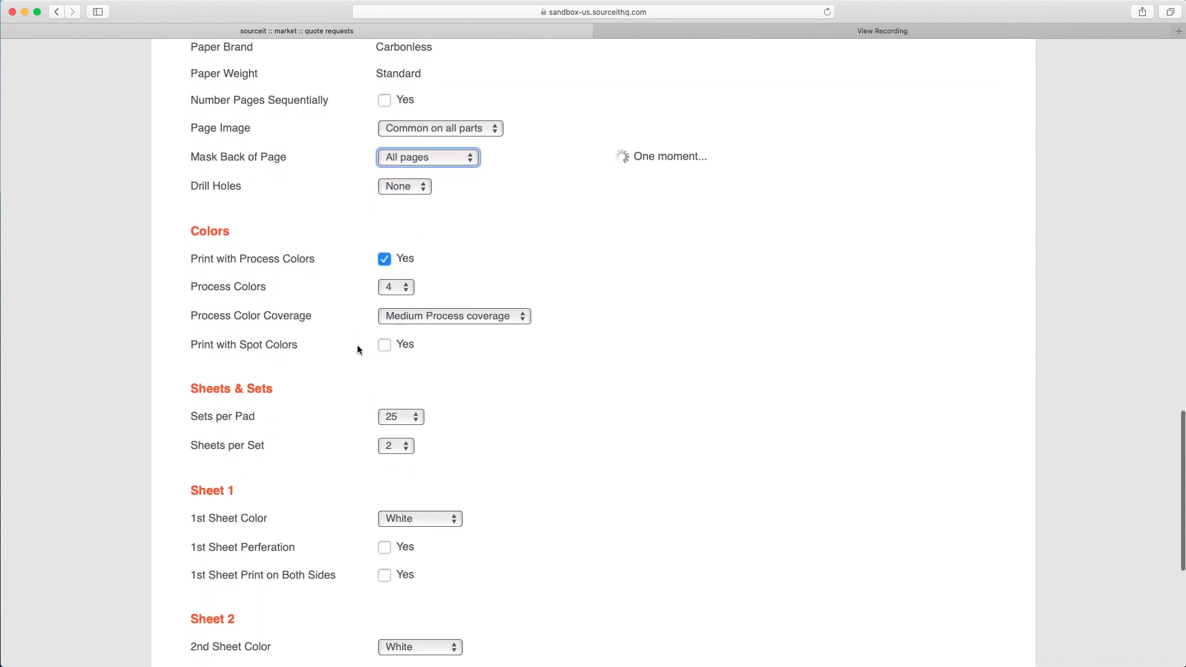
Set the sheets per set to 4 and review the resulting sheet options down to the end of the form.
scroll(357, 349, "down", 2)
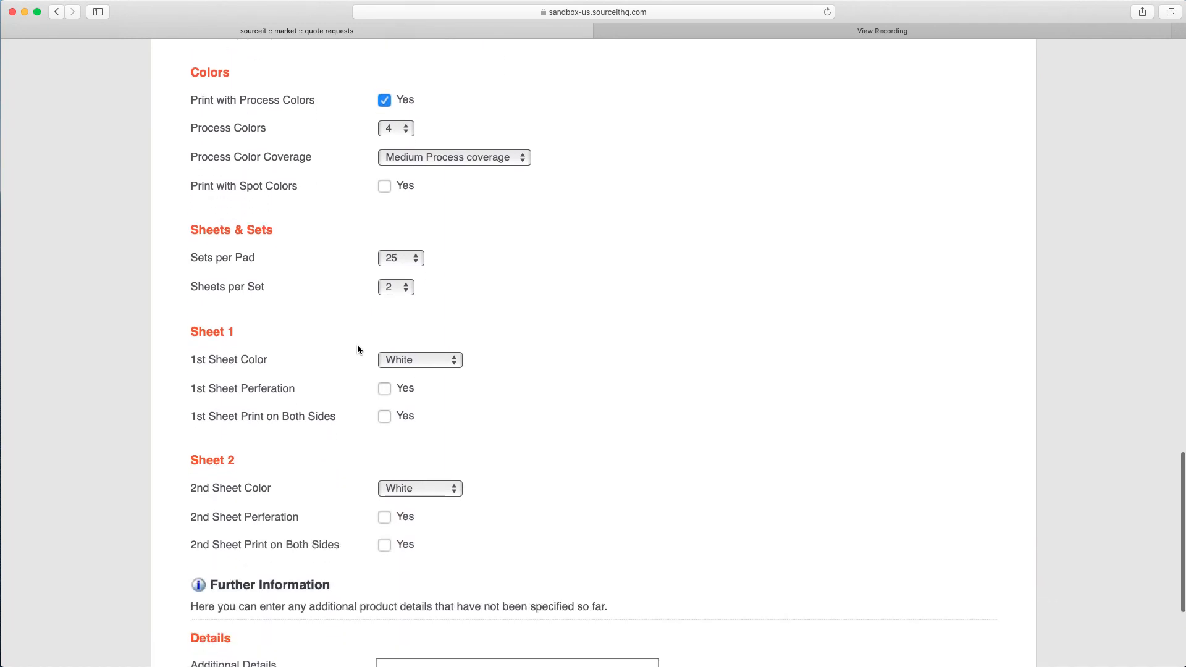
left_click(408, 293)
left_click(386, 316)
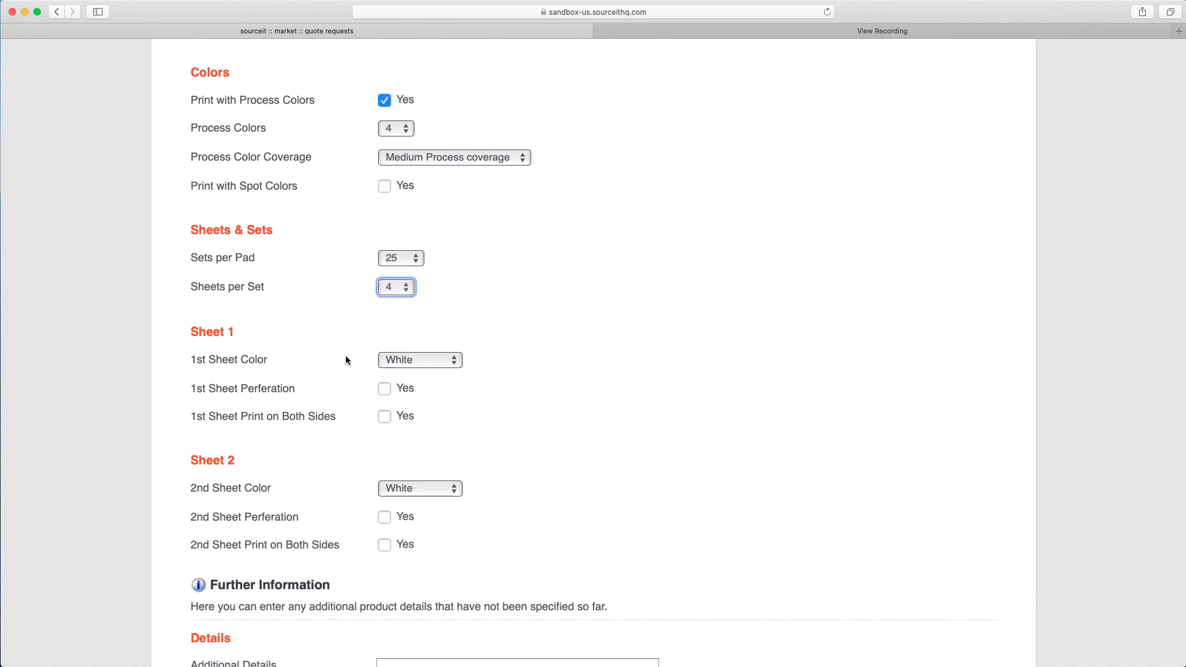
scroll(346, 357, "down", 2)
scroll(346, 360, "down", 2)
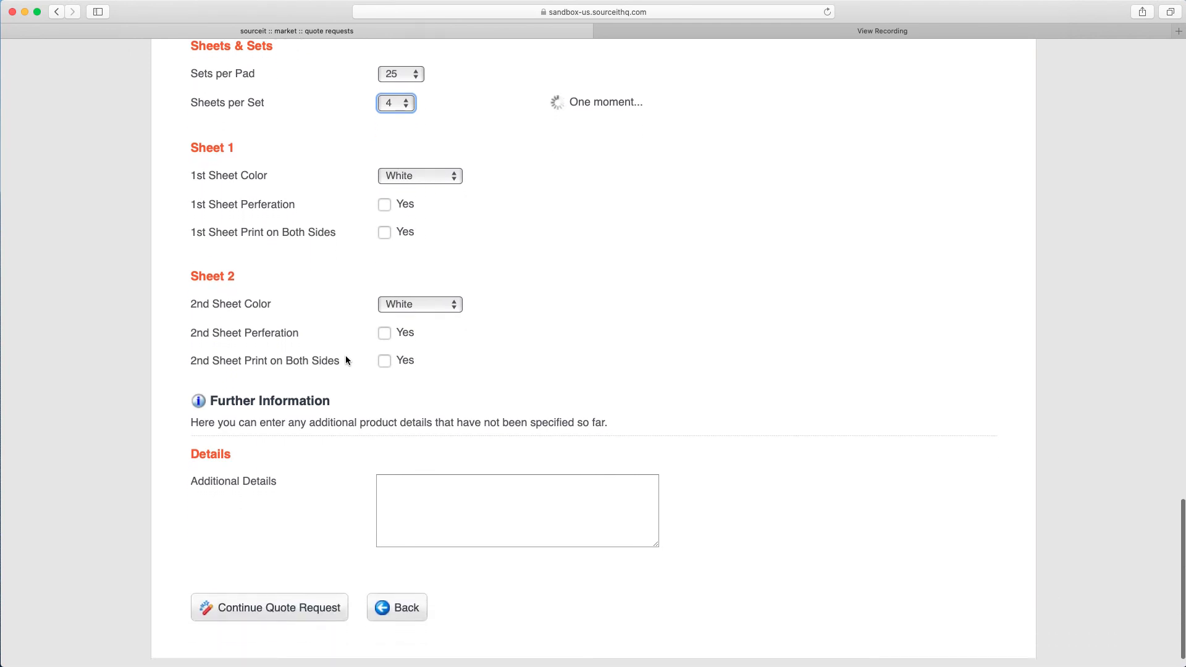
scroll(346, 360, "down", 2)
scroll(346, 358, "down", 2)
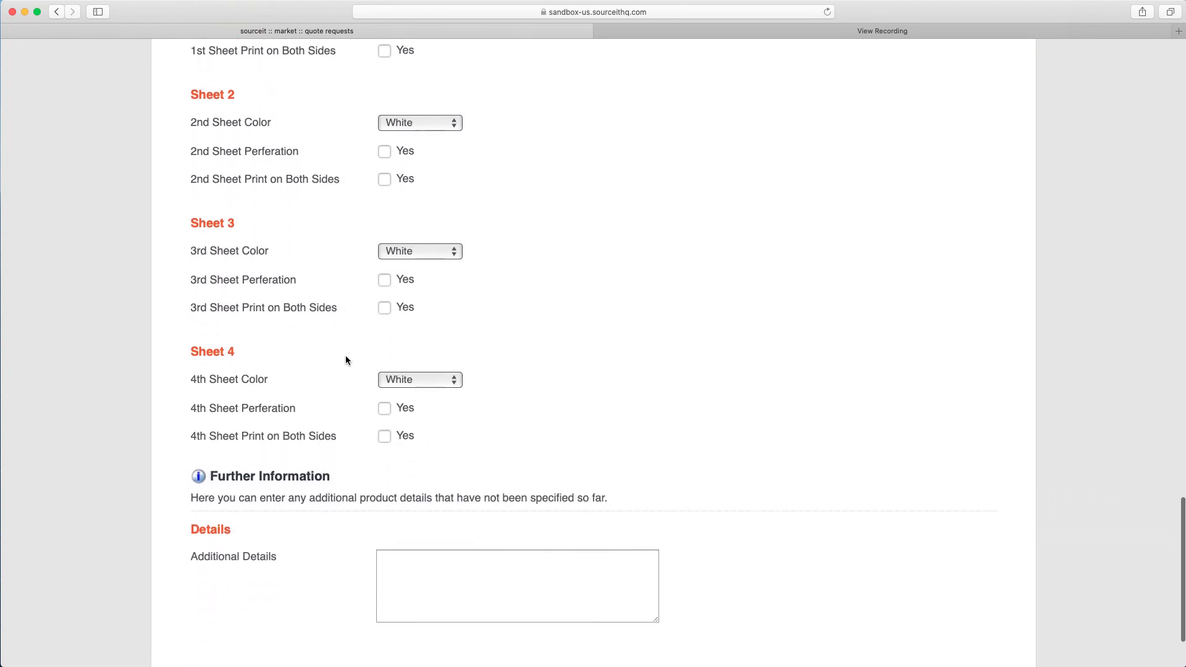
scroll(346, 358, "down", 2)
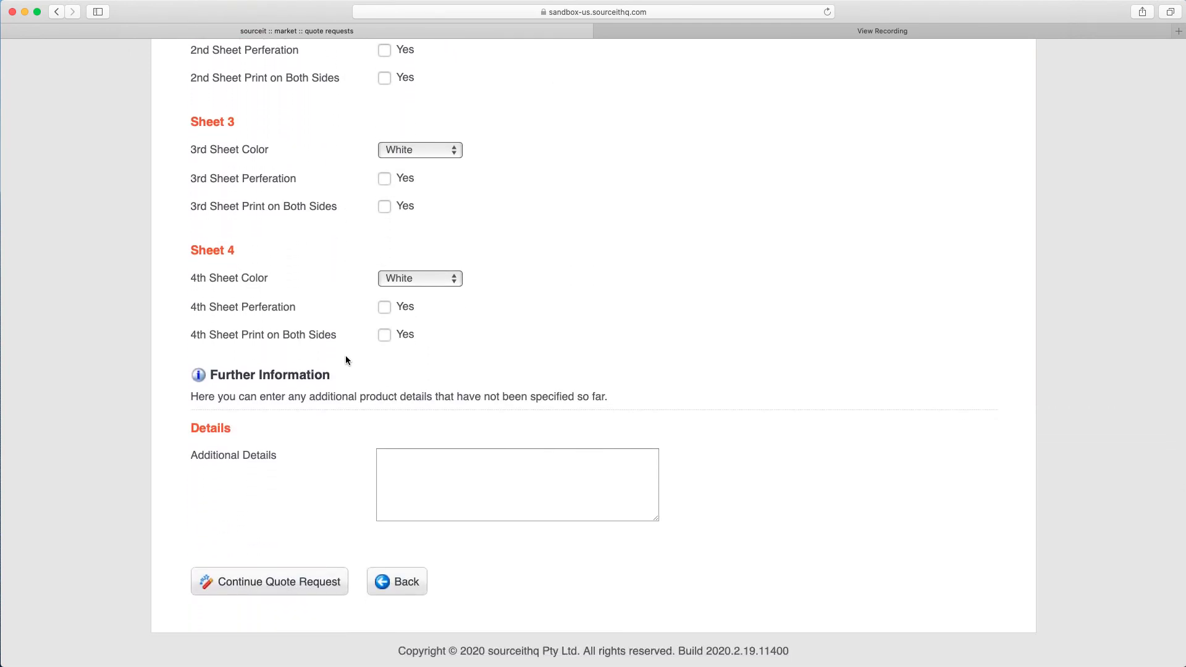